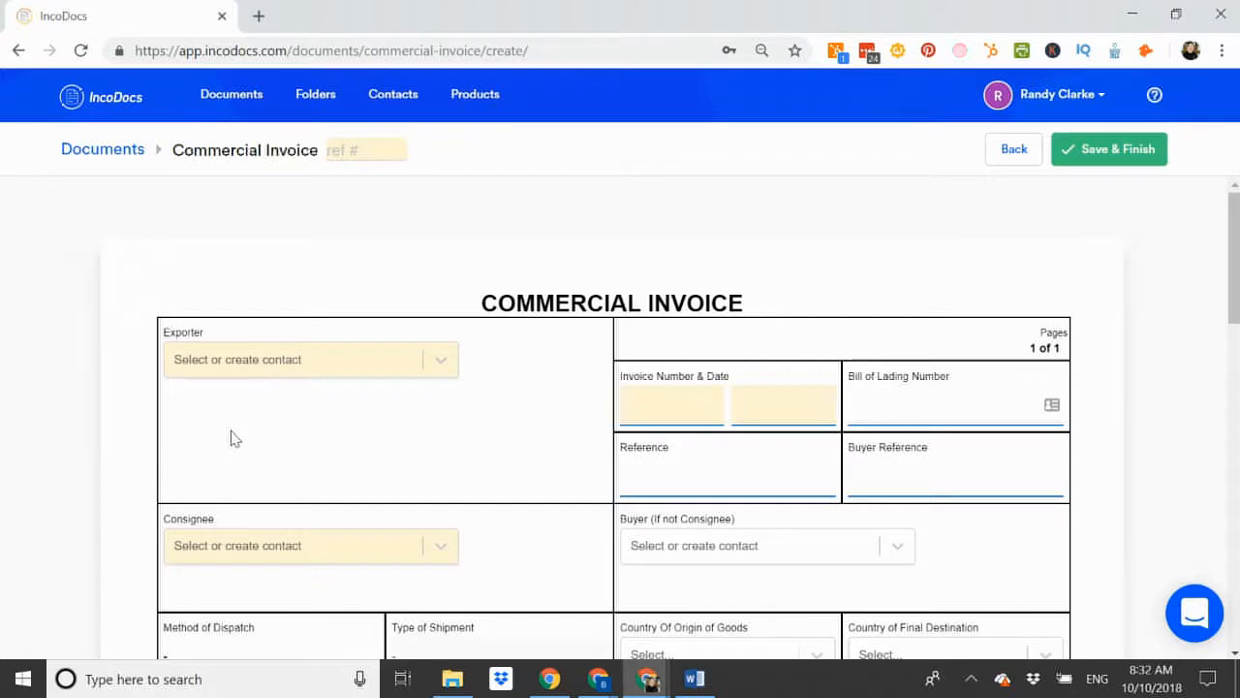
Select ABC Exports as the invoice's exporter, discarding an unwanted new-contact form.
scroll(246, 429, "down", 1)
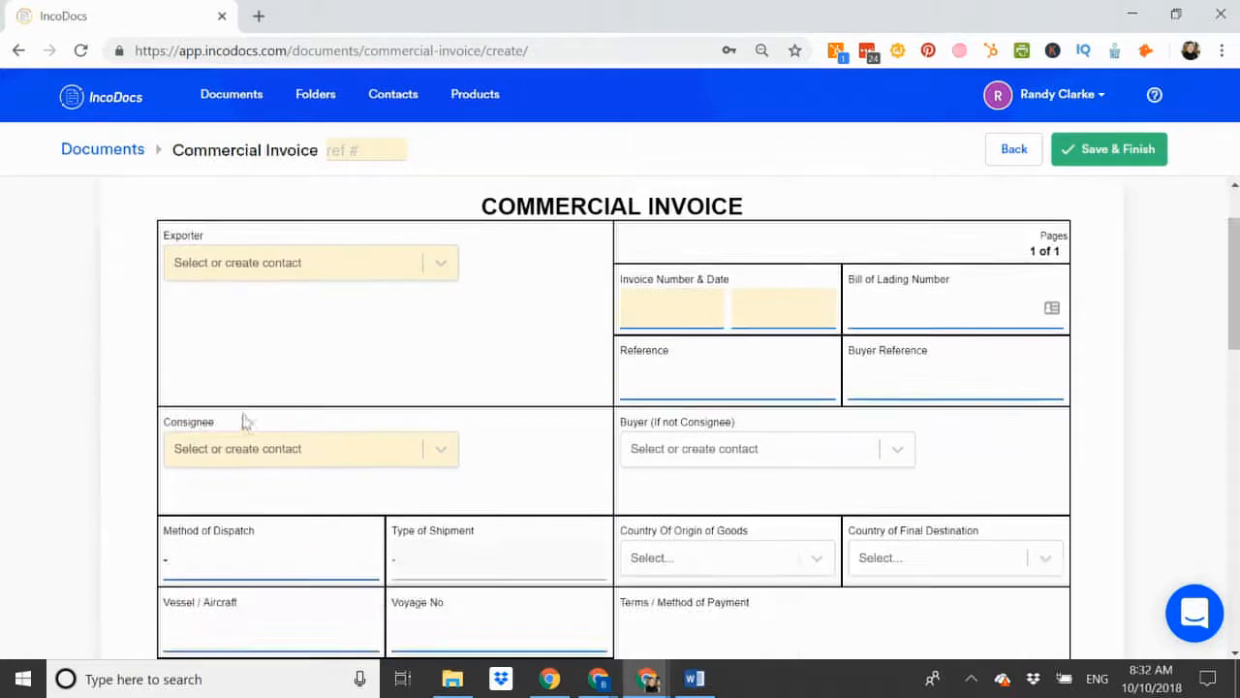
left_click(246, 272)
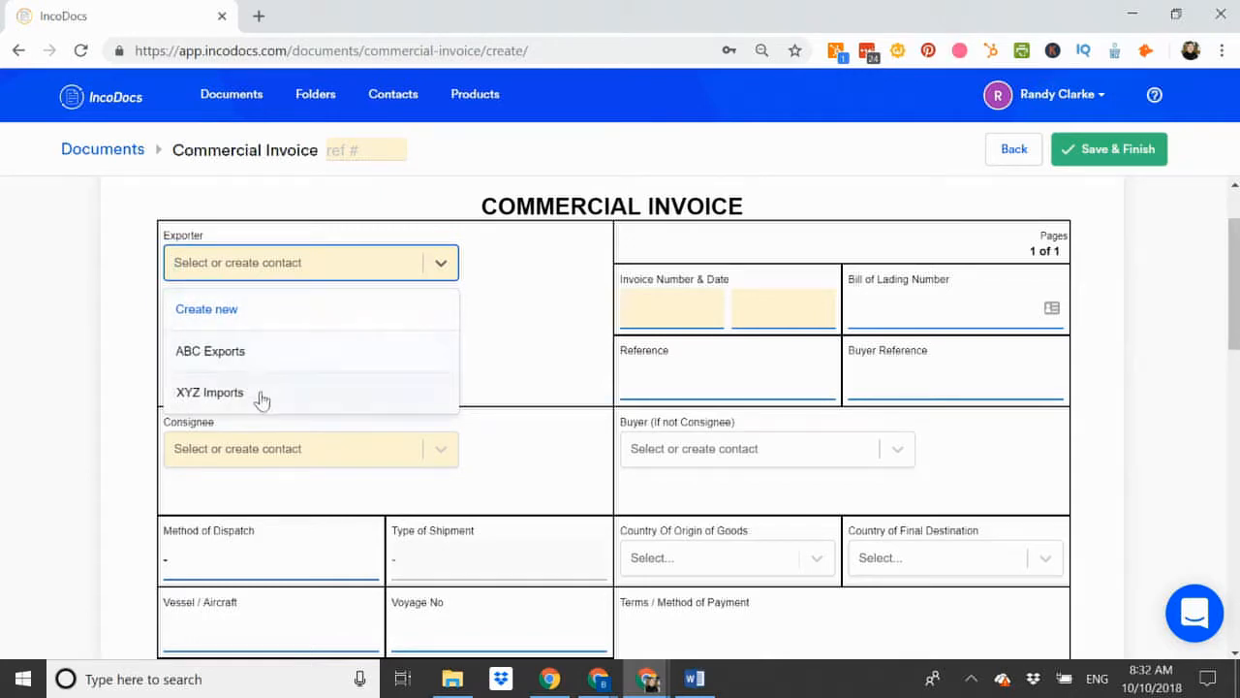
left_click(208, 319)
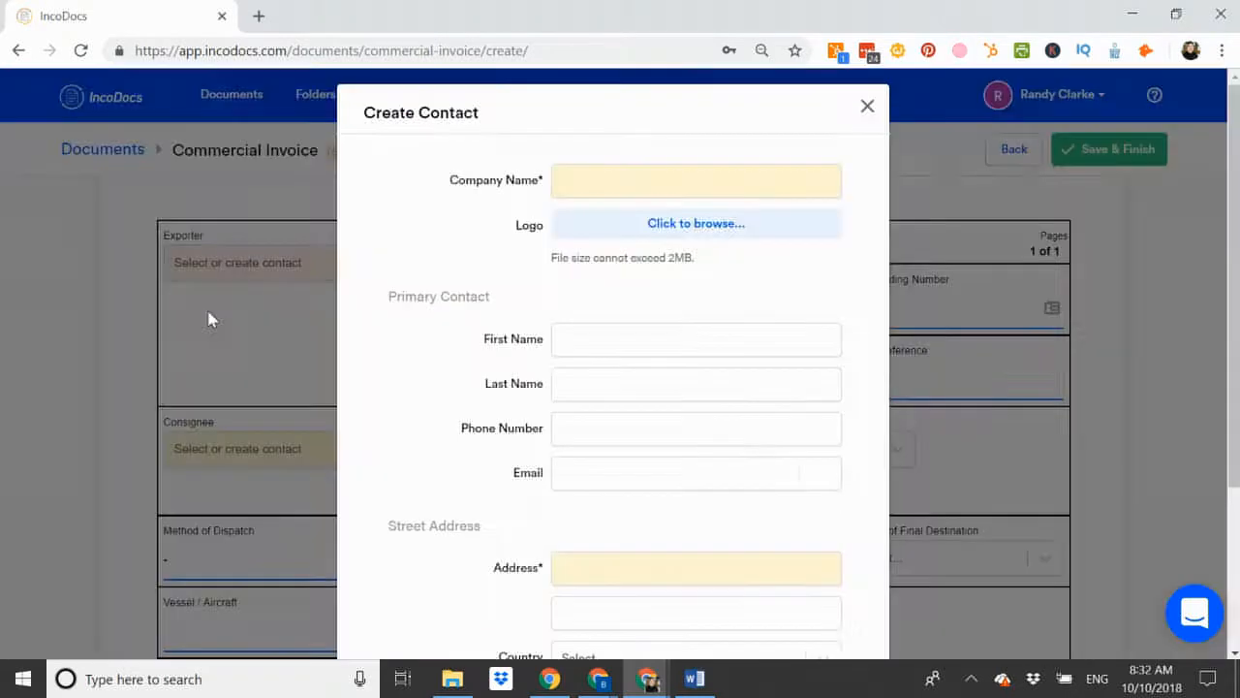
scroll(463, 384, "down", 3)
scroll(463, 383, "up", 3)
left_click(866, 112)
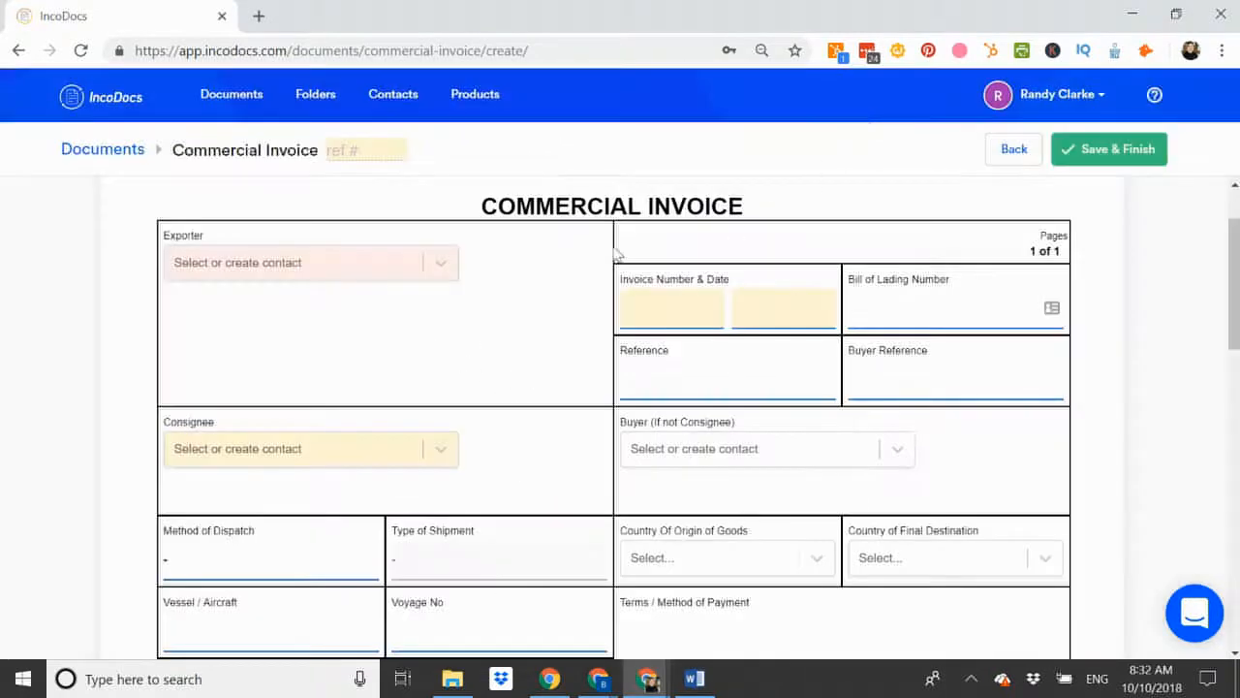
left_click(303, 275)
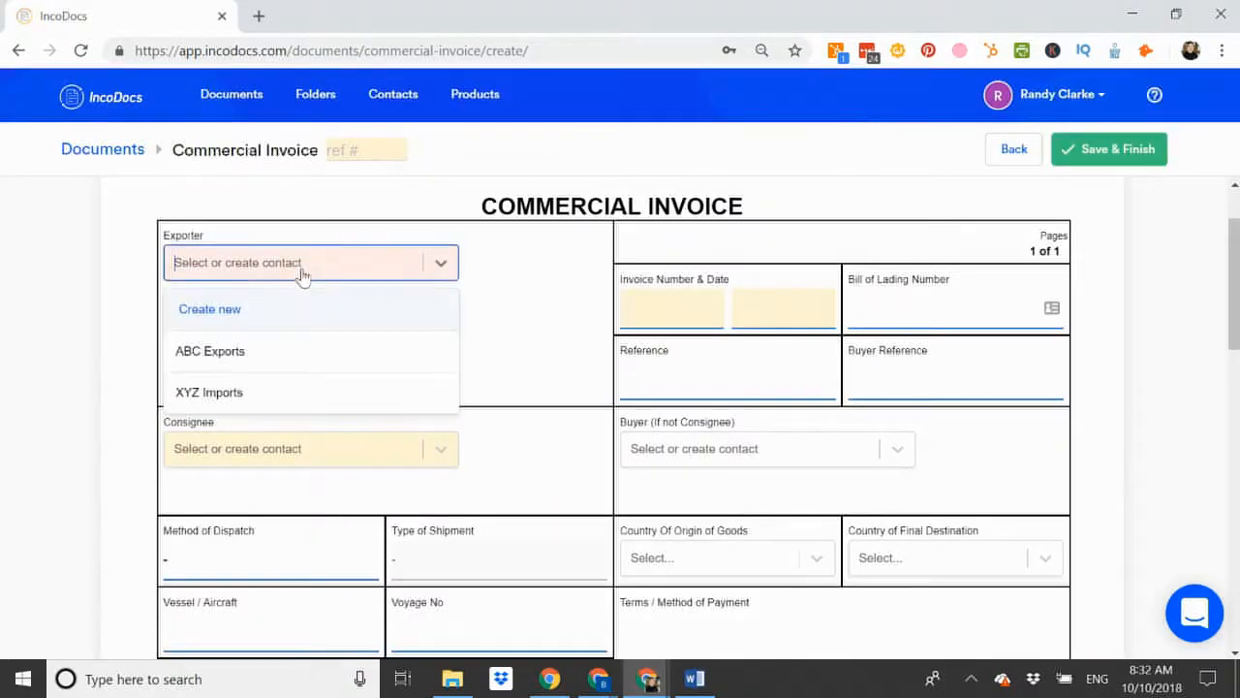
left_click(225, 351)
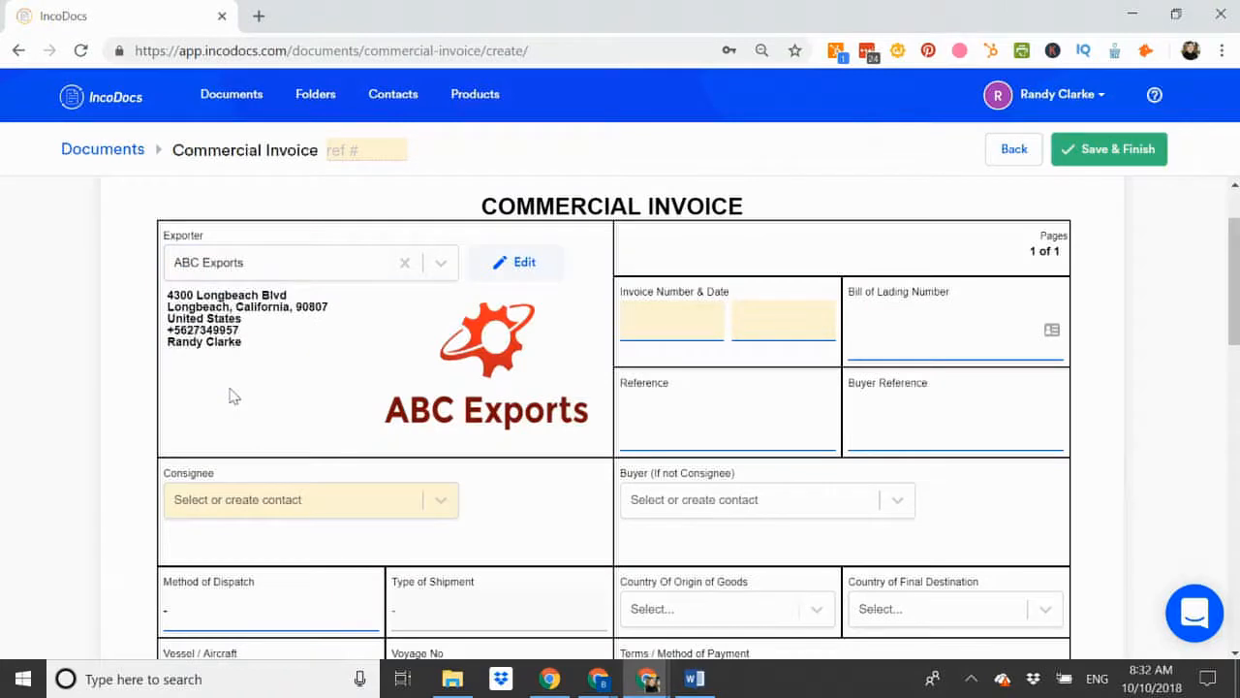
Select XYZ Imports from the saved contacts as the consignee.
scroll(230, 395, "down", 1)
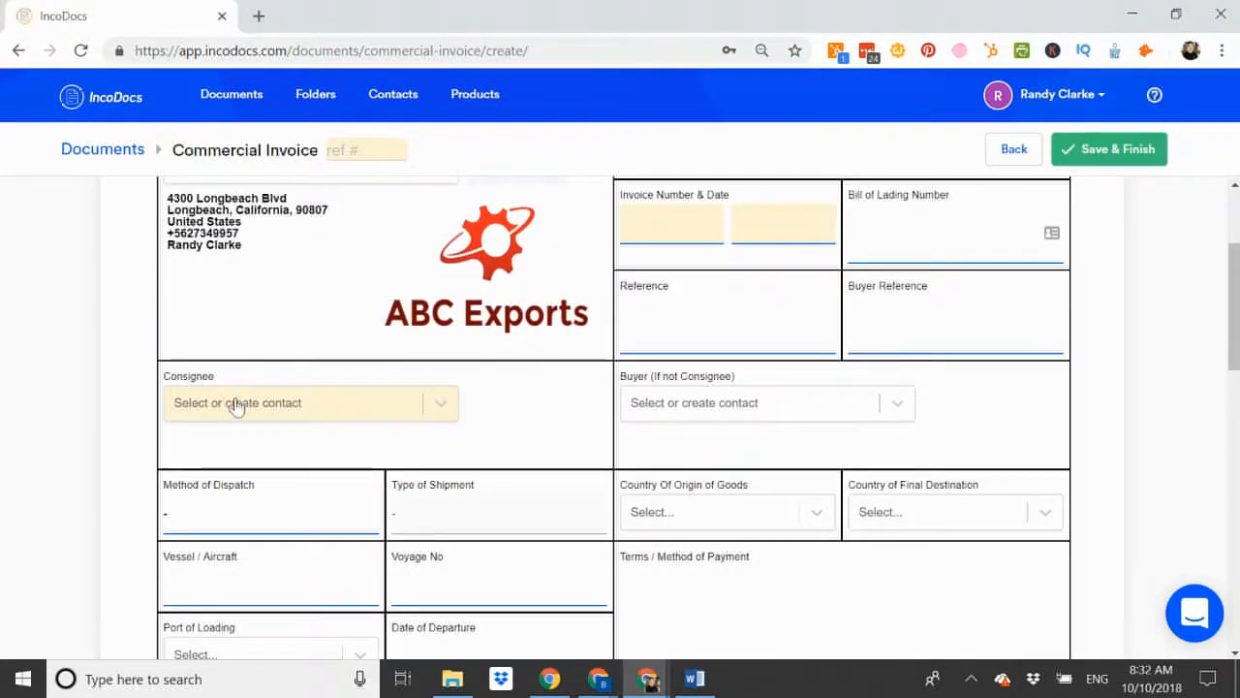
left_click(235, 405)
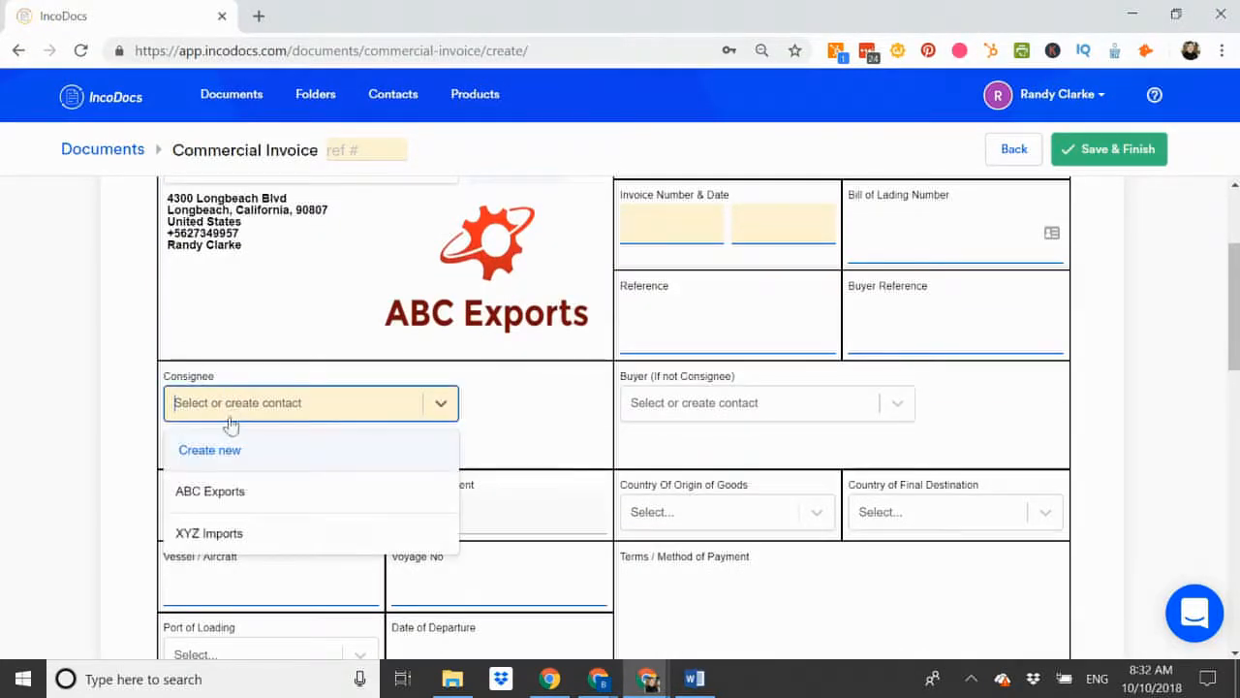
left_click(217, 535)
scroll(219, 538, "down", 1)
scroll(219, 538, "down", 2)
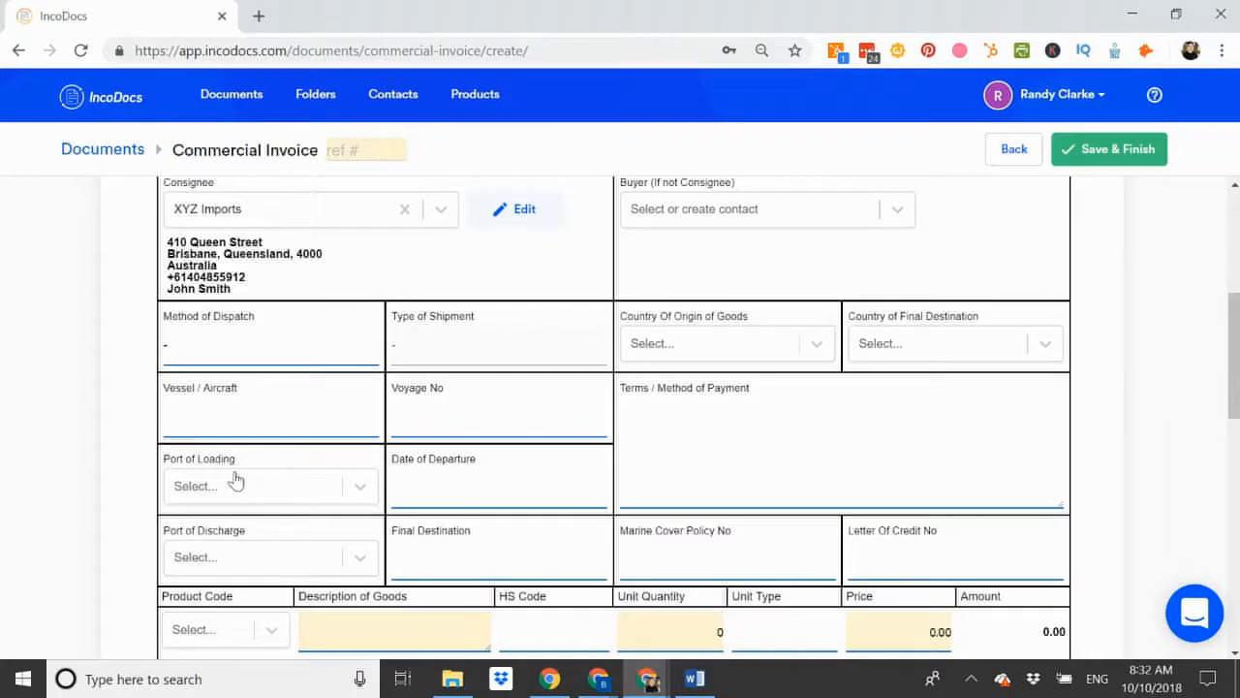
Set dispatch to Sea and shipment type to FCL, with vessel MAERSK PHOENIX and voyage 160W.
left_click(228, 361)
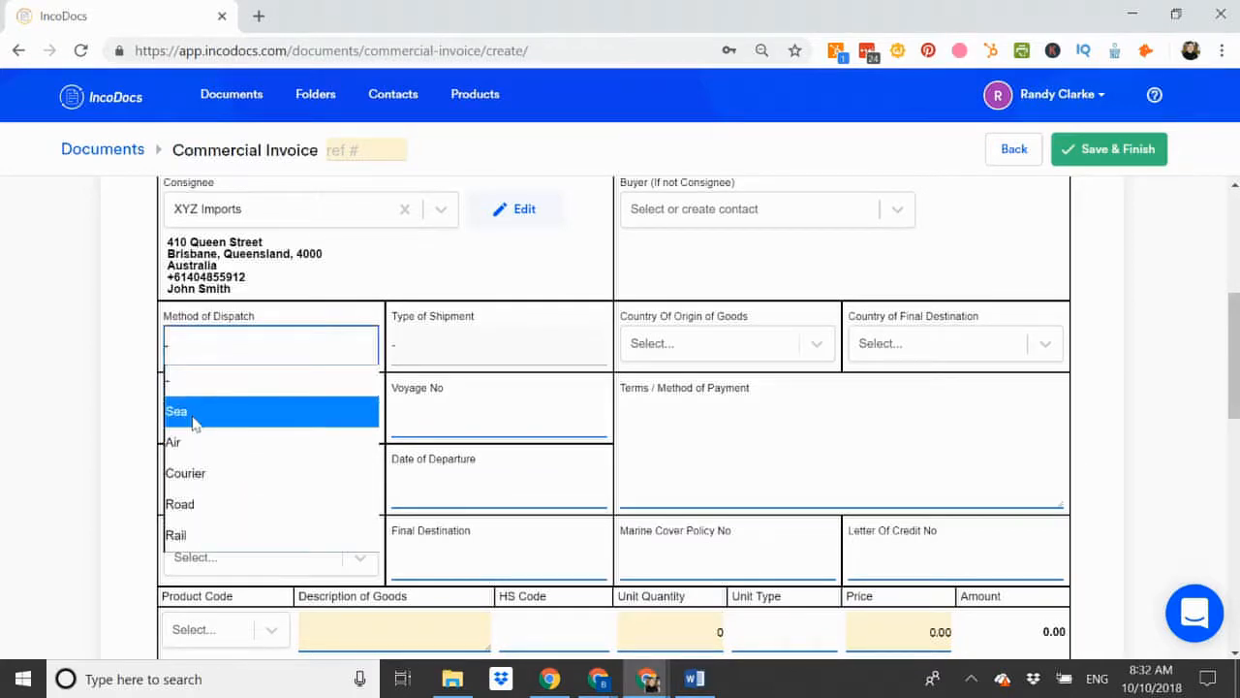
left_click(192, 413)
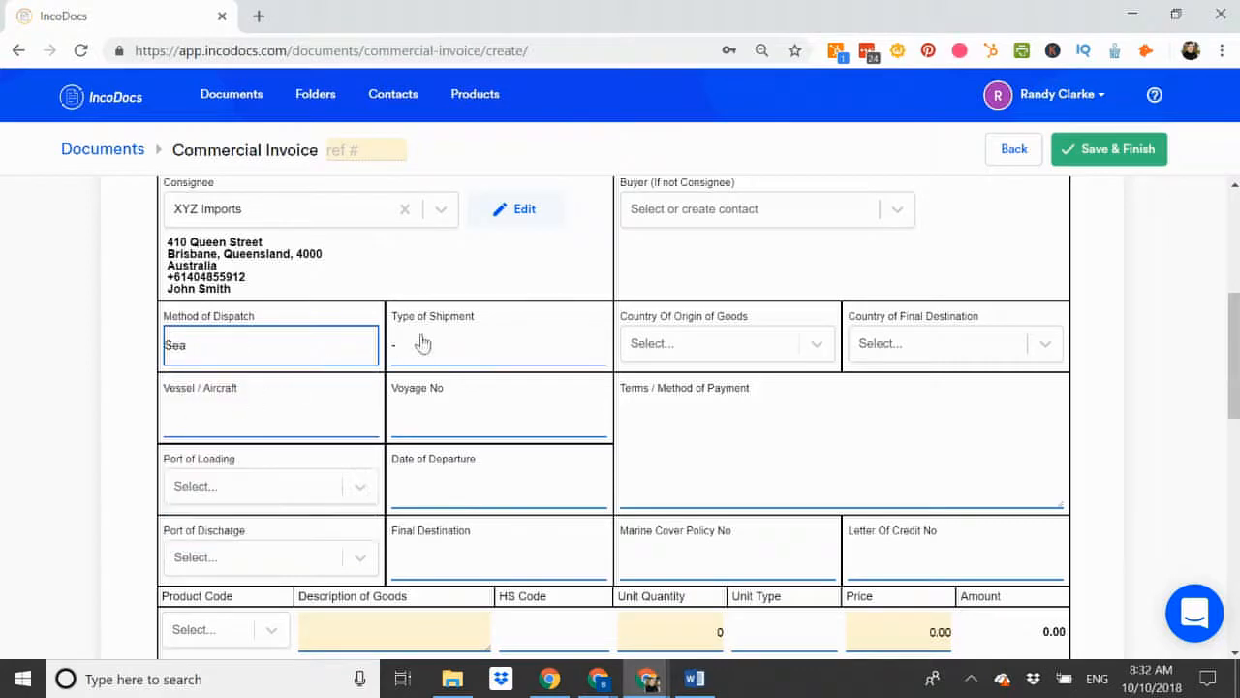
left_click(479, 349)
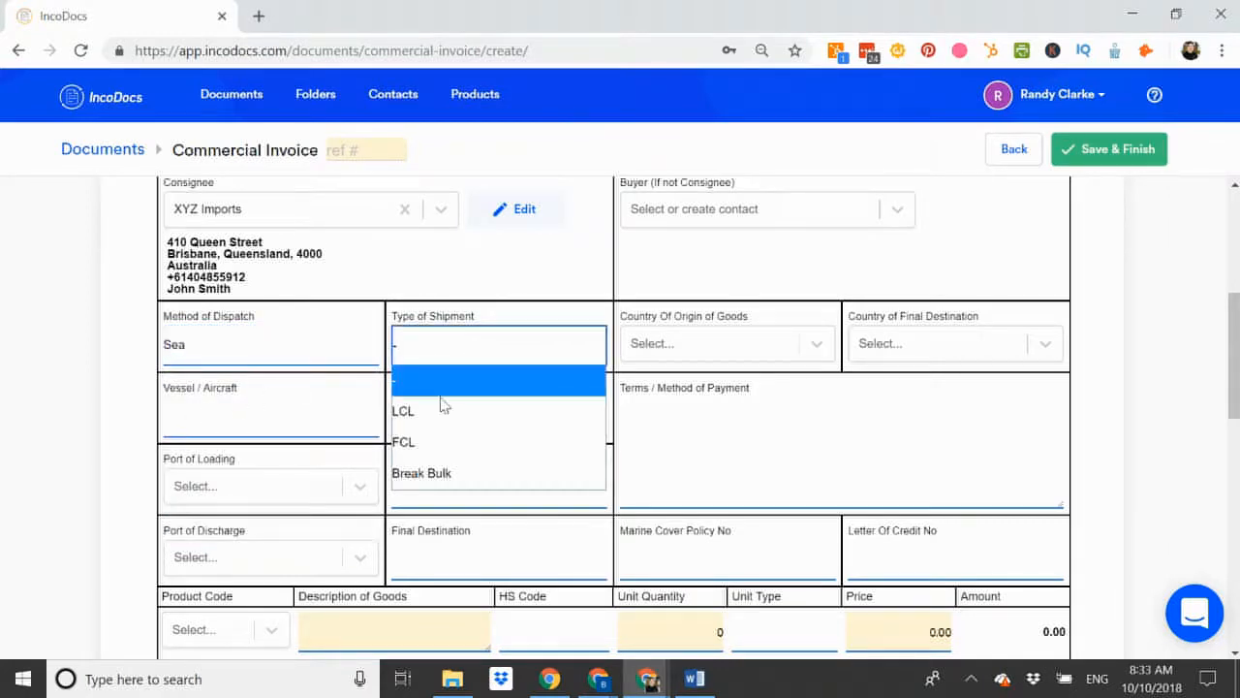
left_click(422, 444)
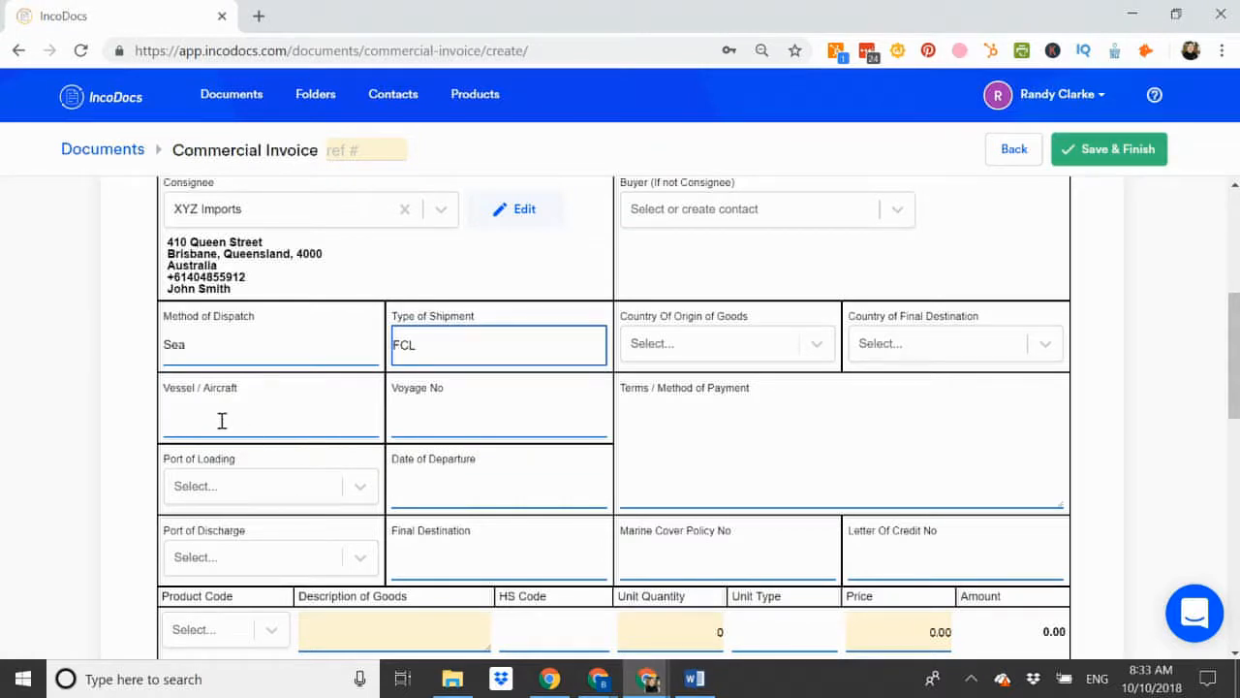
left_click(304, 417)
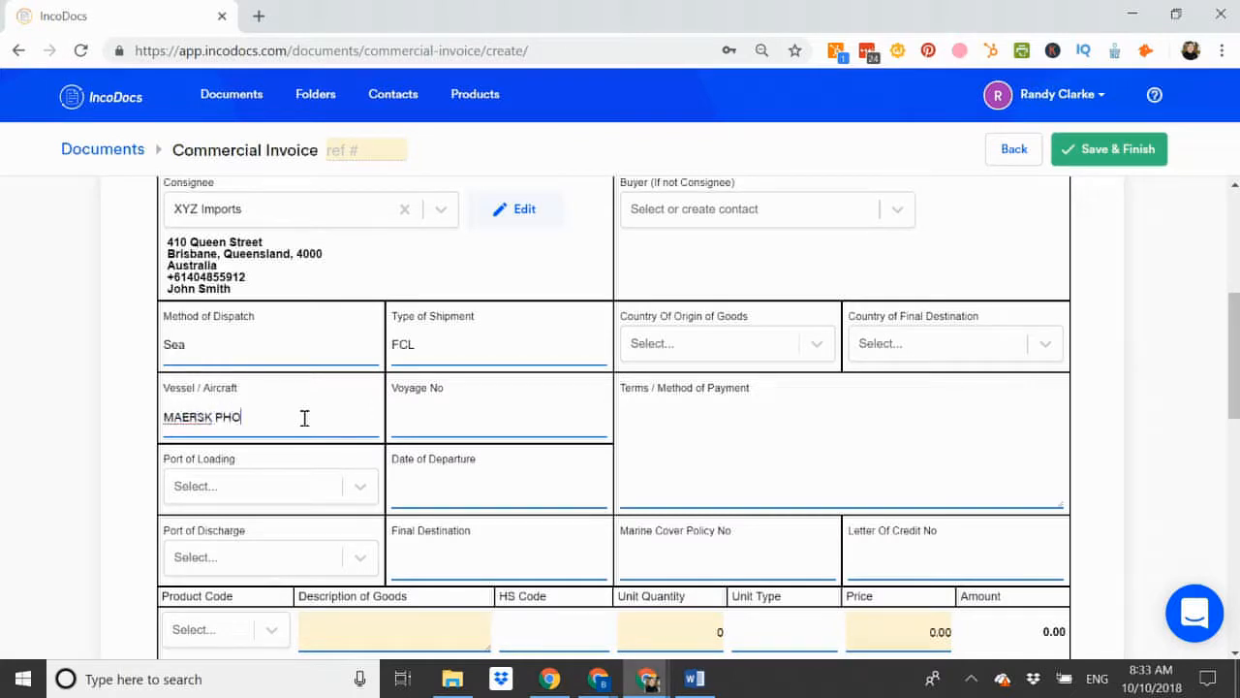
left_click(451, 416)
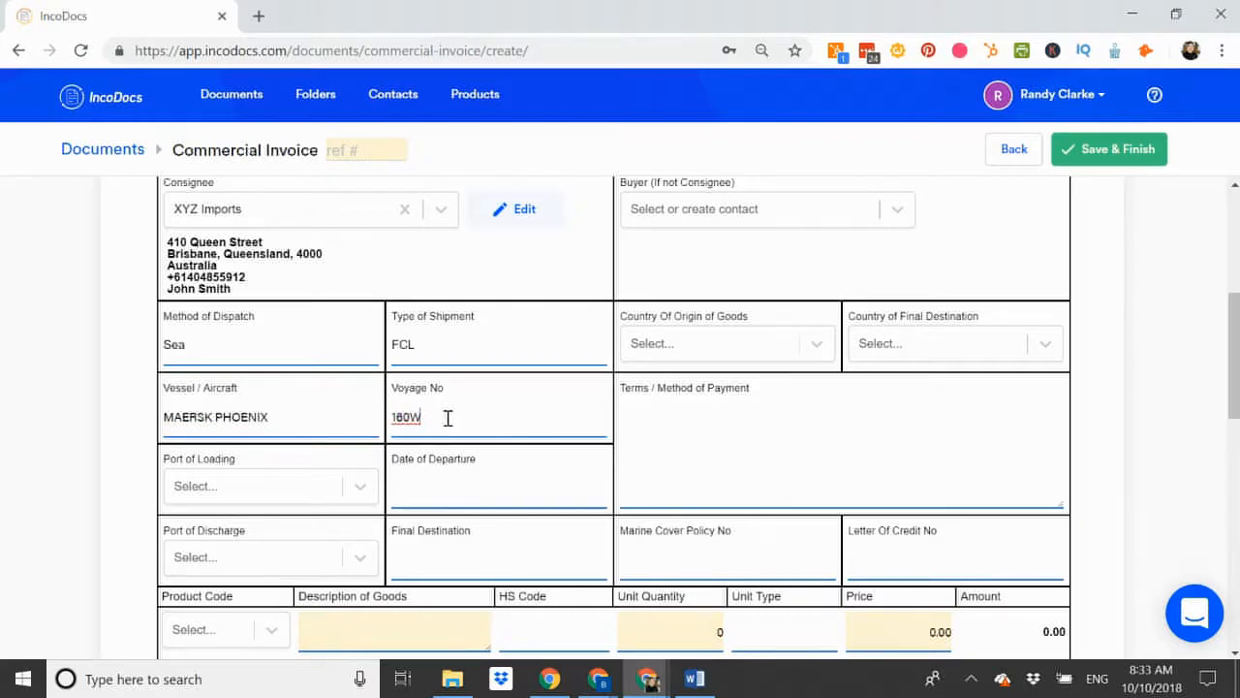
scroll(448, 418, "down", 1)
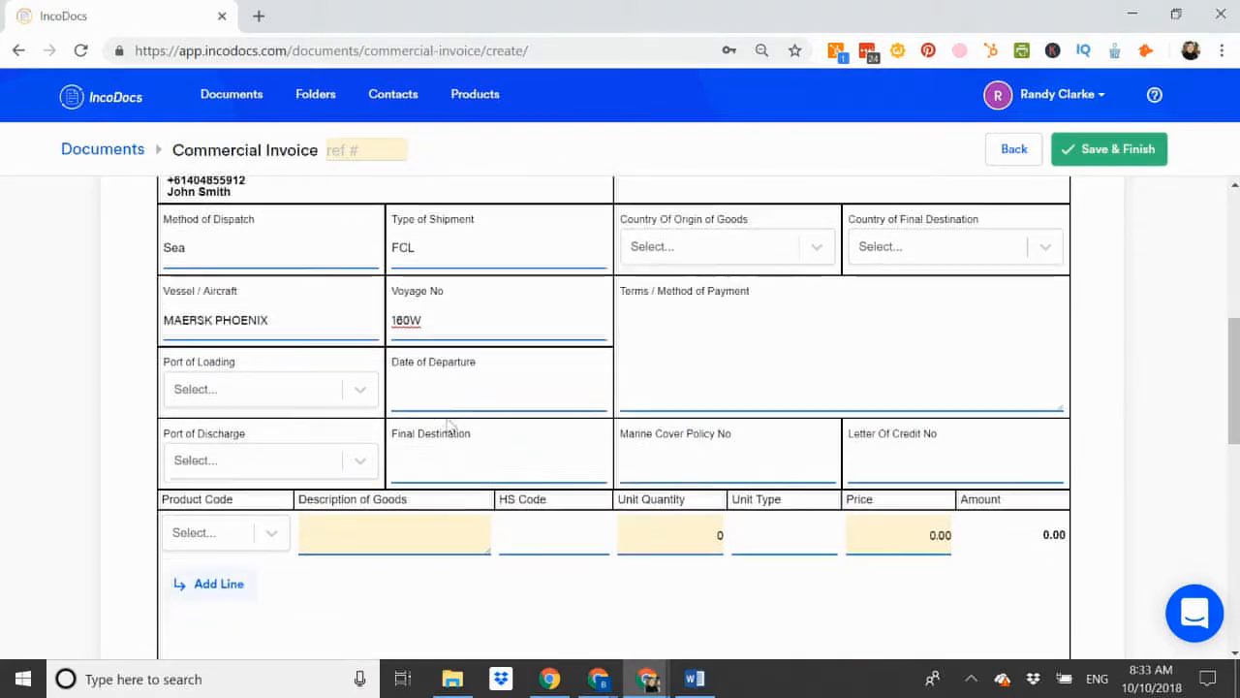
Set the port of loading to Long Beach, USA, and the port of discharge to Australia - Sydney.
left_click(239, 403)
type("LONG BE")
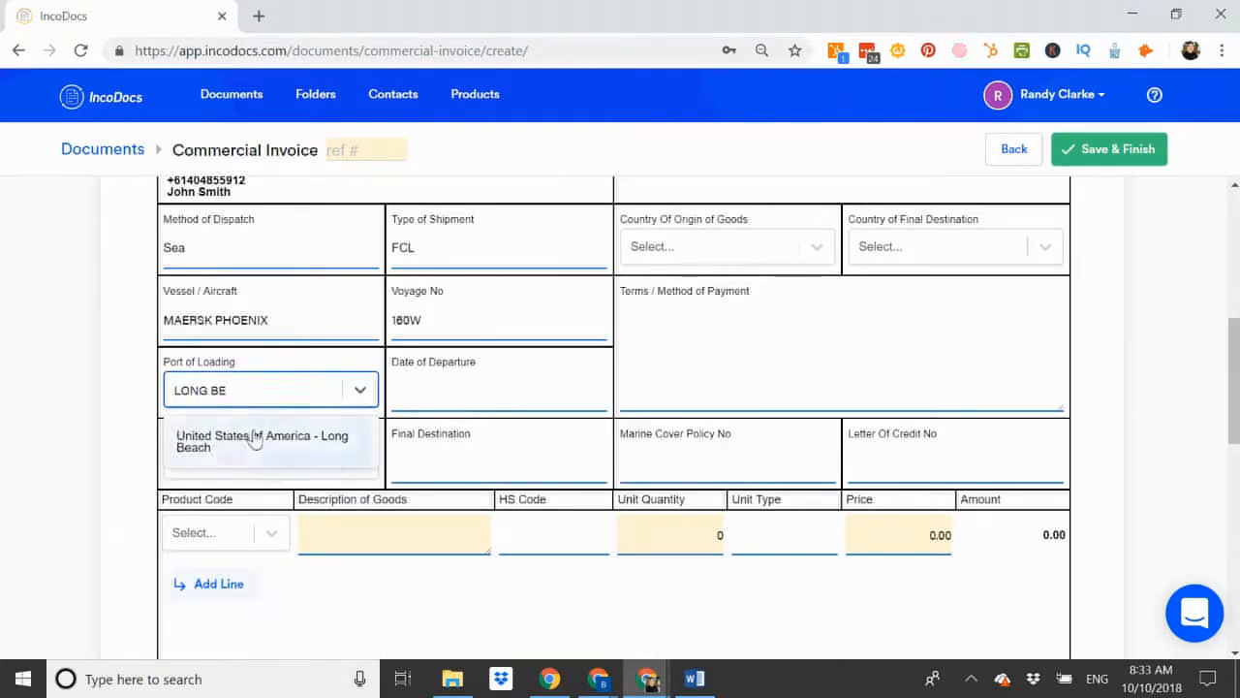
left_click(249, 436)
left_click(245, 462)
type("SYD")
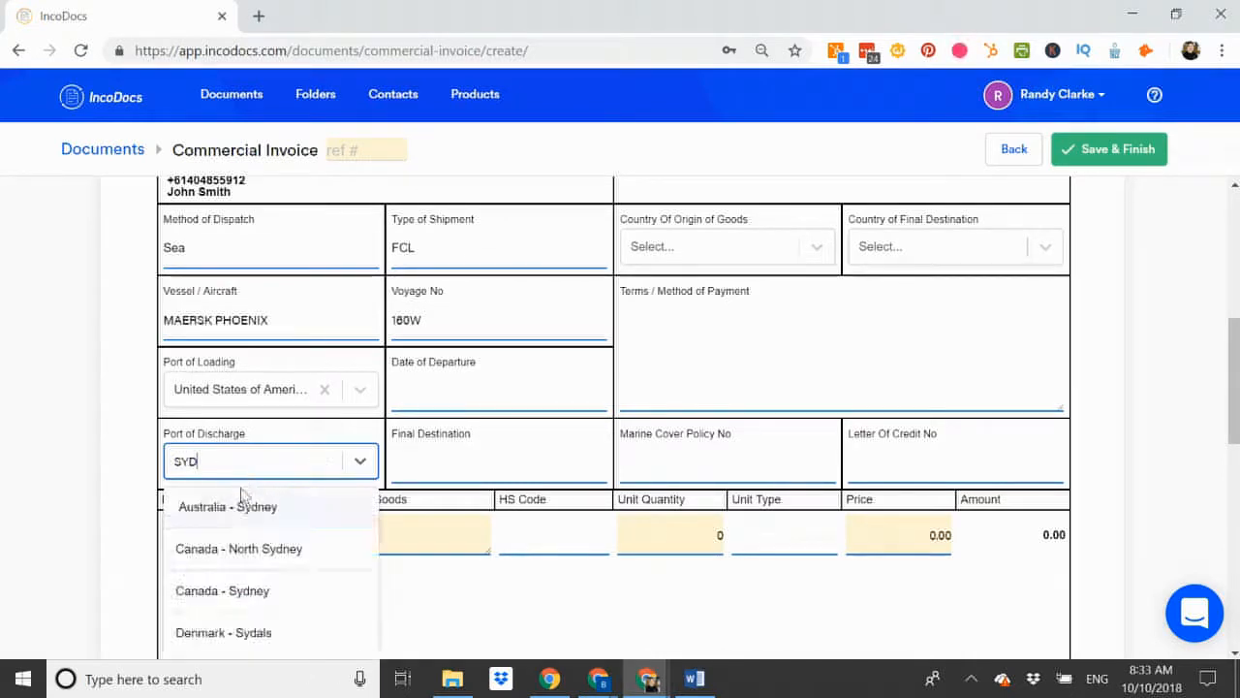
left_click(239, 508)
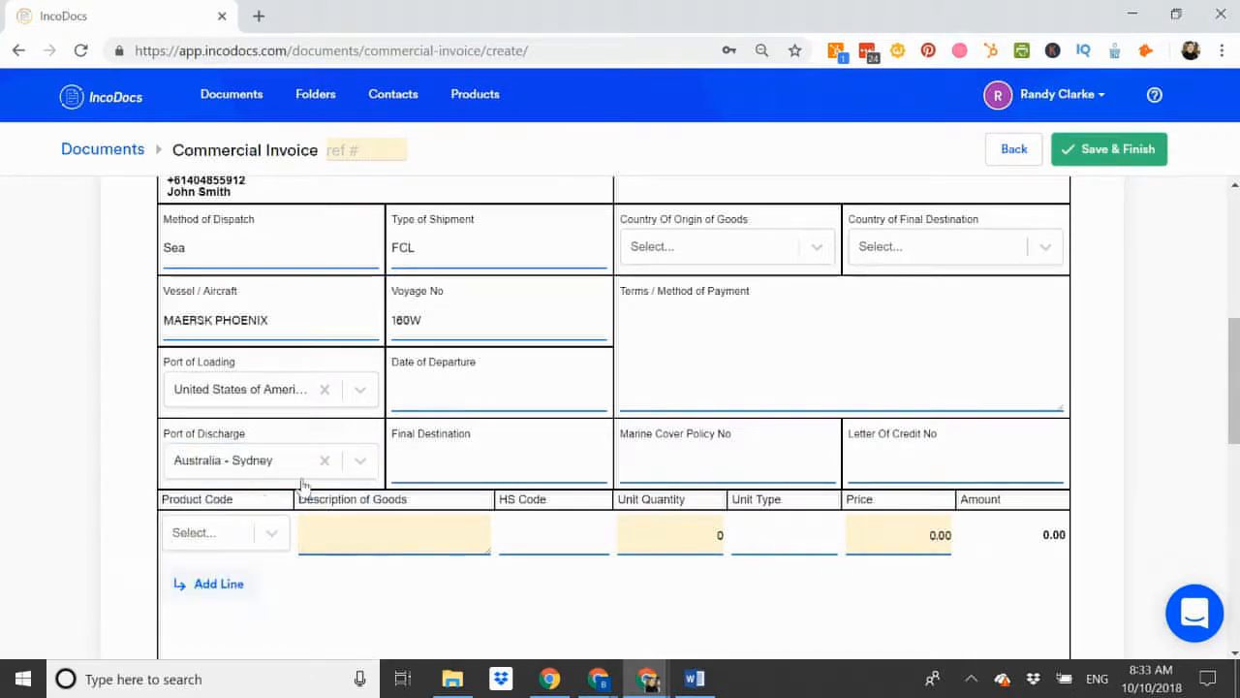
Set the departure date to 30 Oct 2018 and the final destination to SYDNEY.
left_click(488, 389)
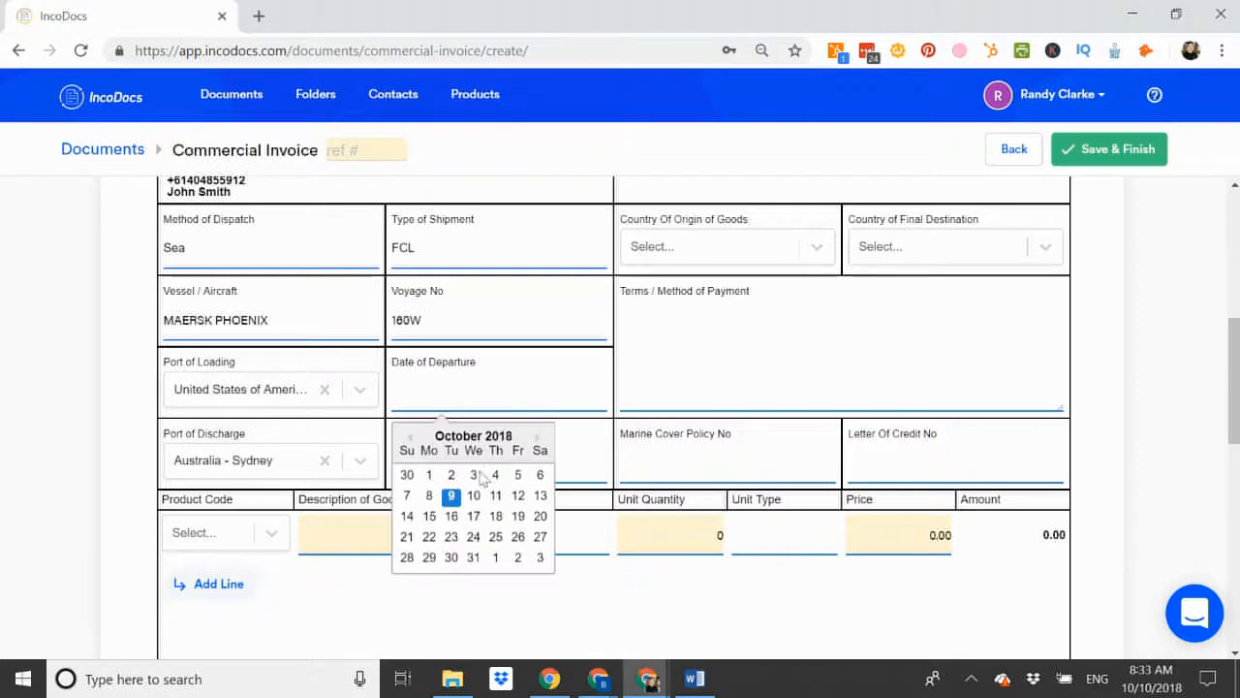
left_click(452, 559)
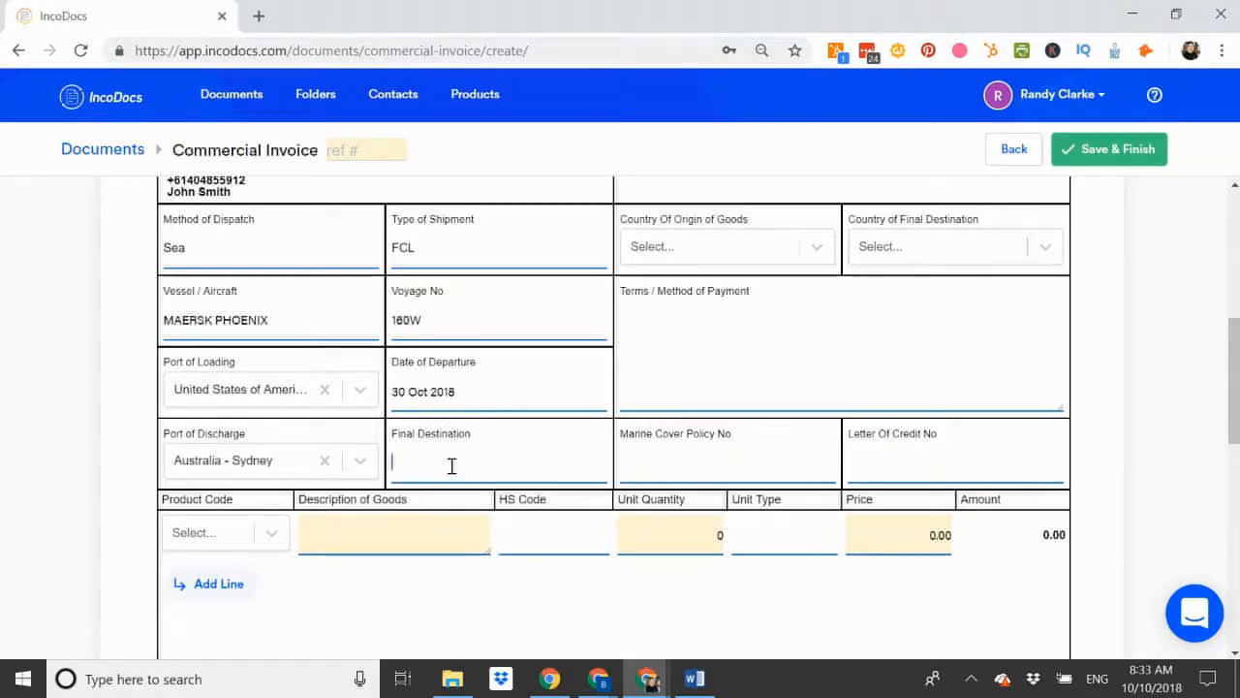
type("NEY")
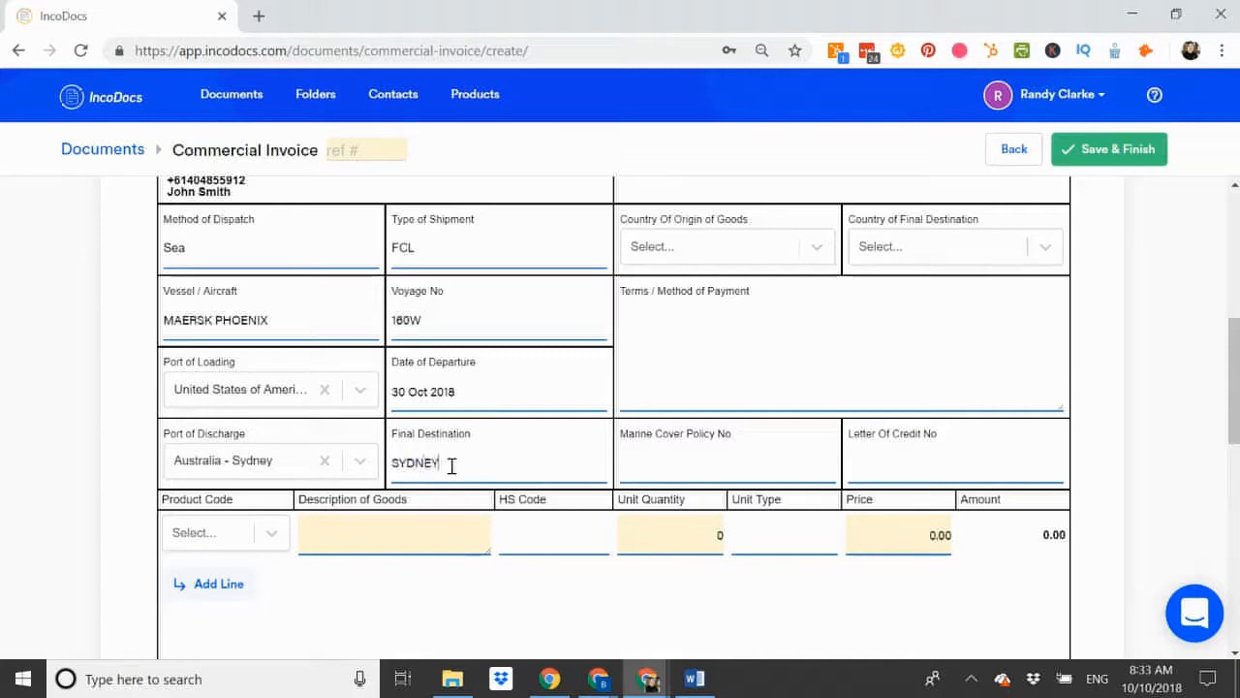
scroll(452, 465, "up", 5)
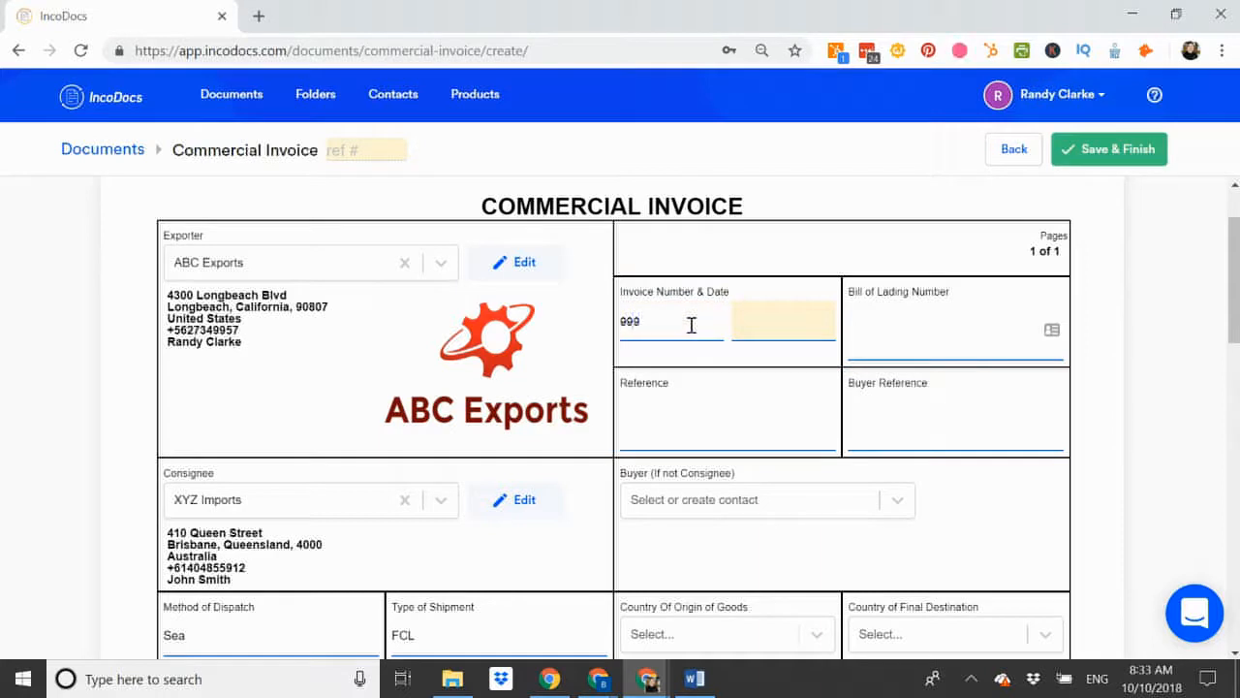
Pick 10 October 2018 in the invoice date calendar.
left_click(767, 323)
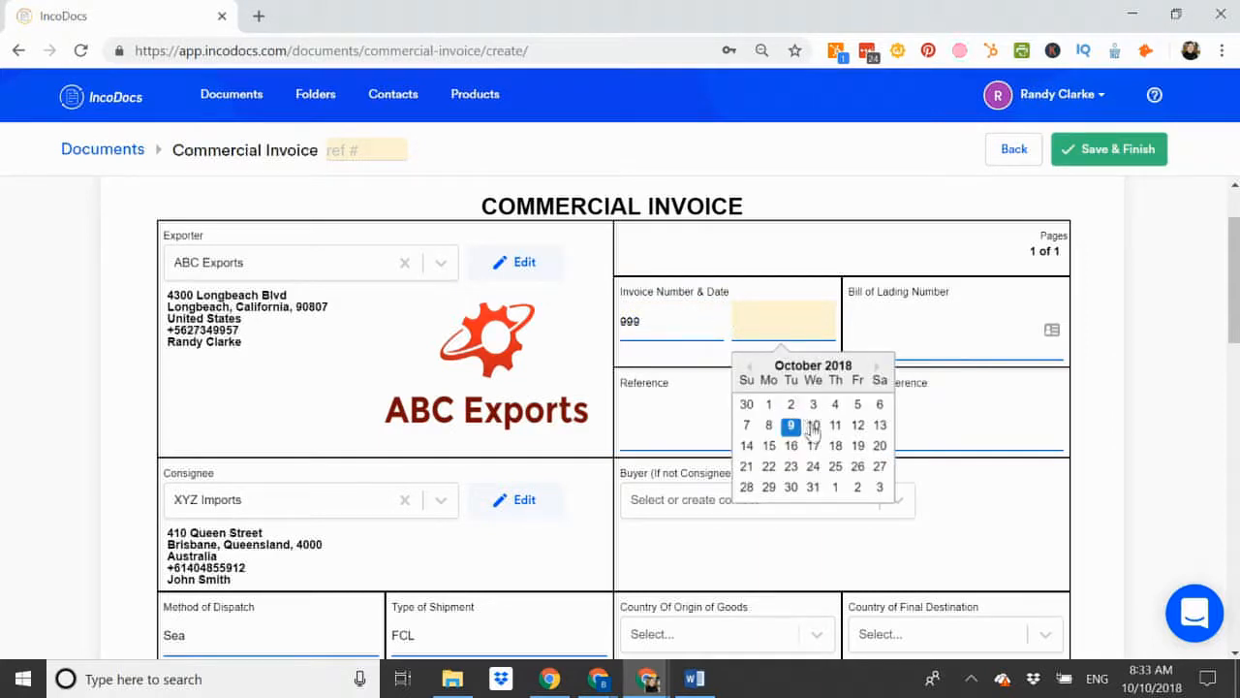
left_click(813, 426)
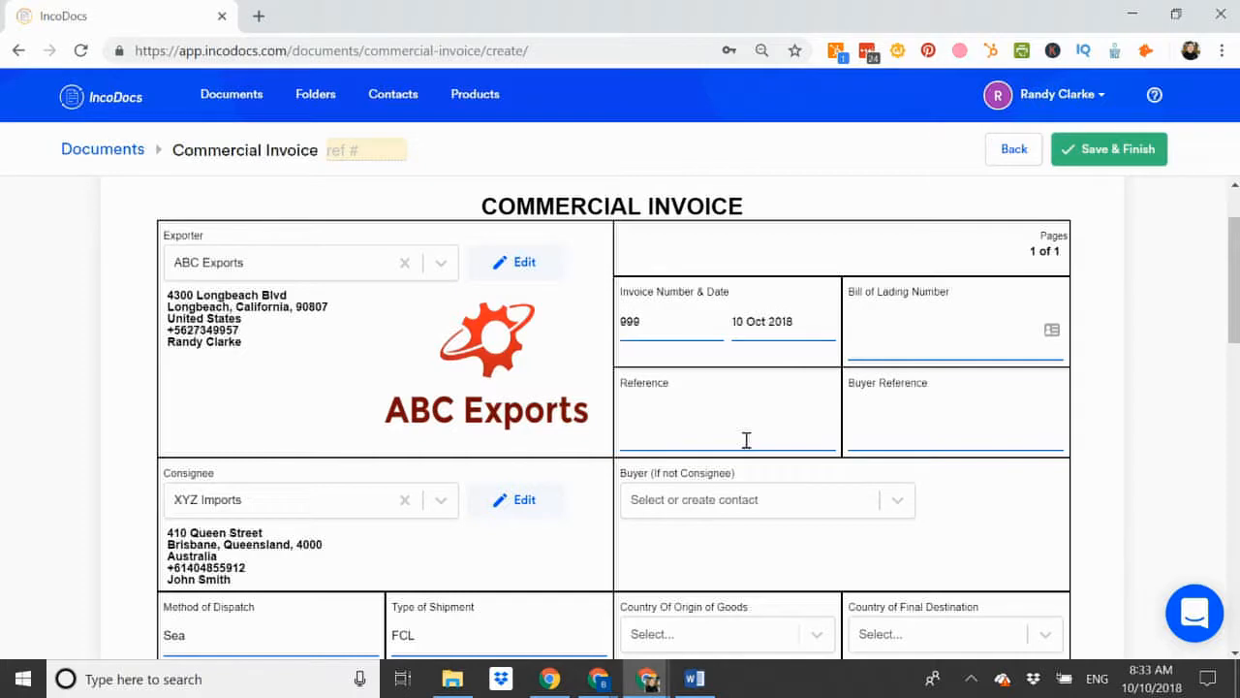
scroll(746, 440, "down", 3)
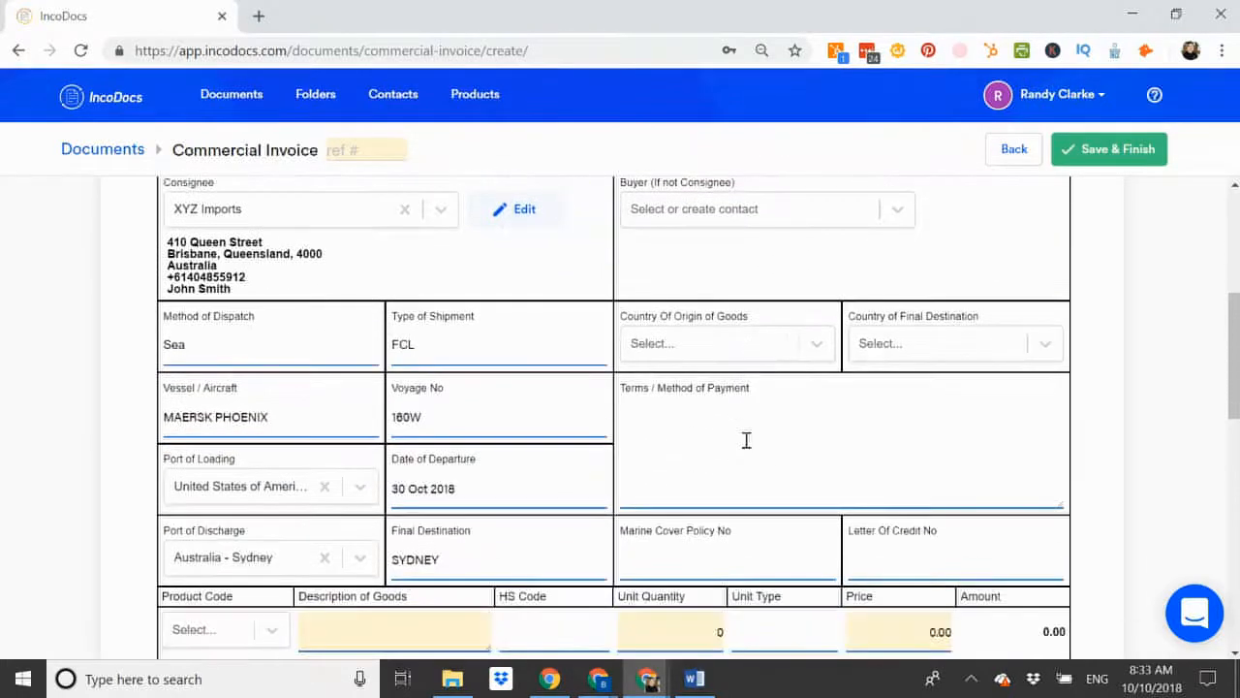
Set the country of origin to United States and the final destination country to Australia.
scroll(744, 416, "down", 1)
left_click(711, 254)
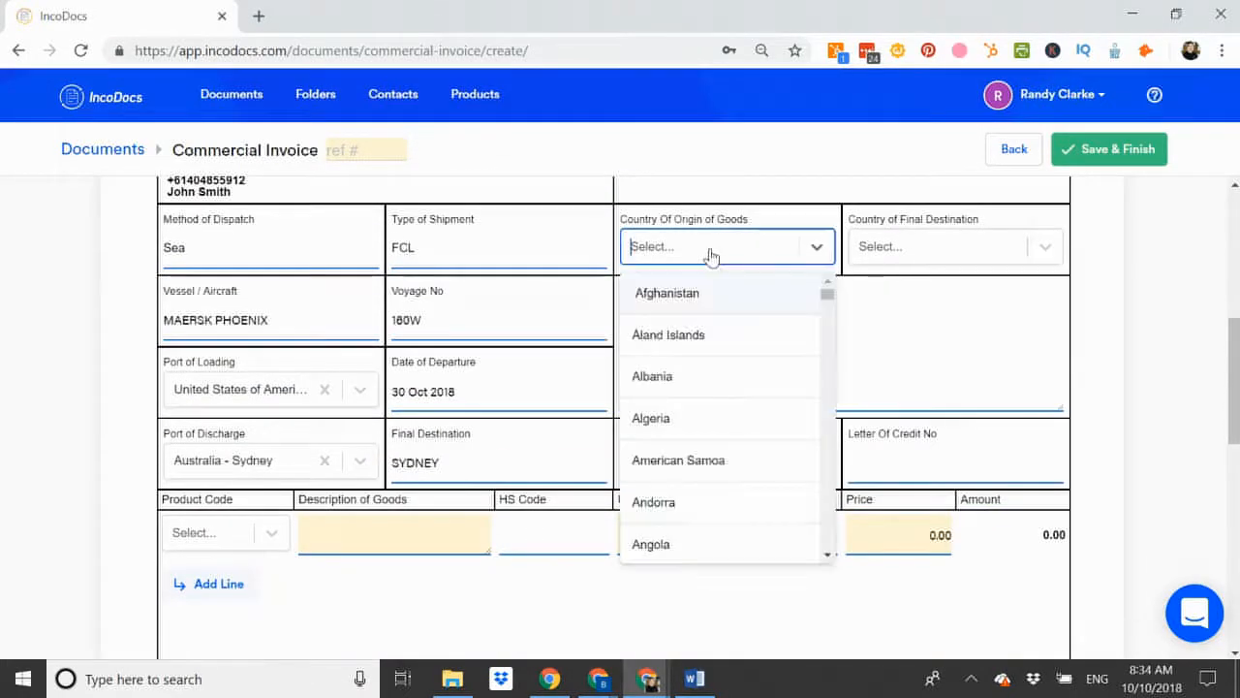
type("UNITED ST")
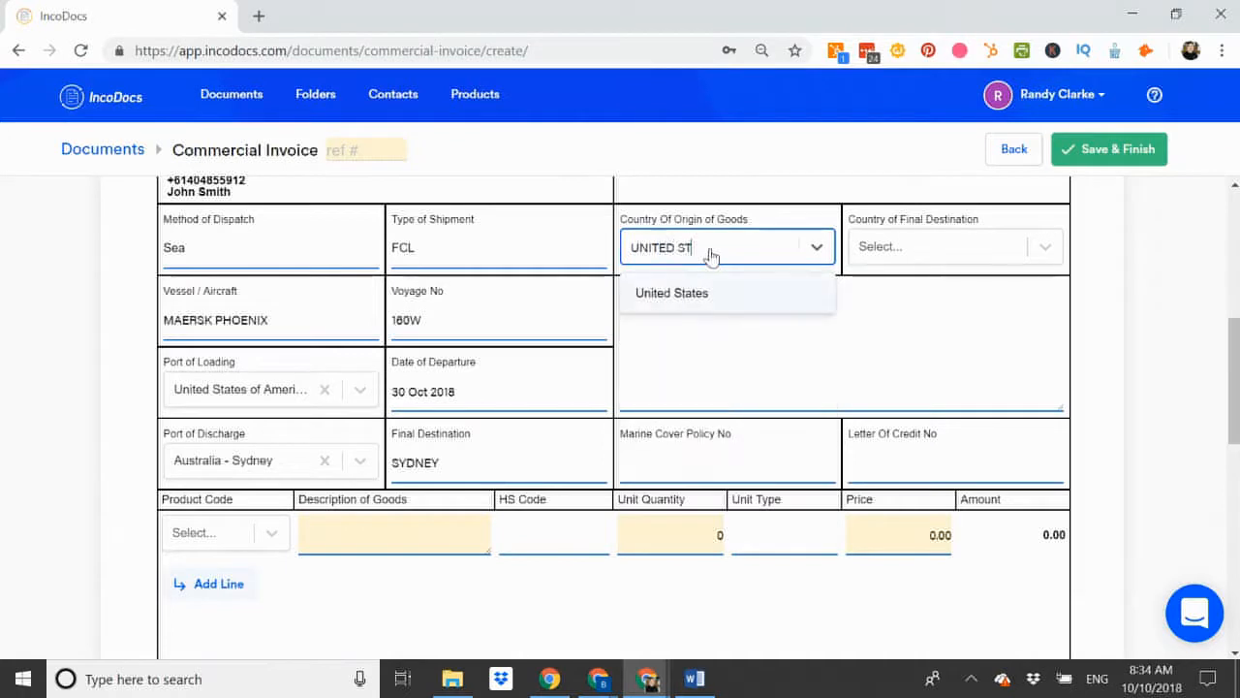
left_click(688, 291)
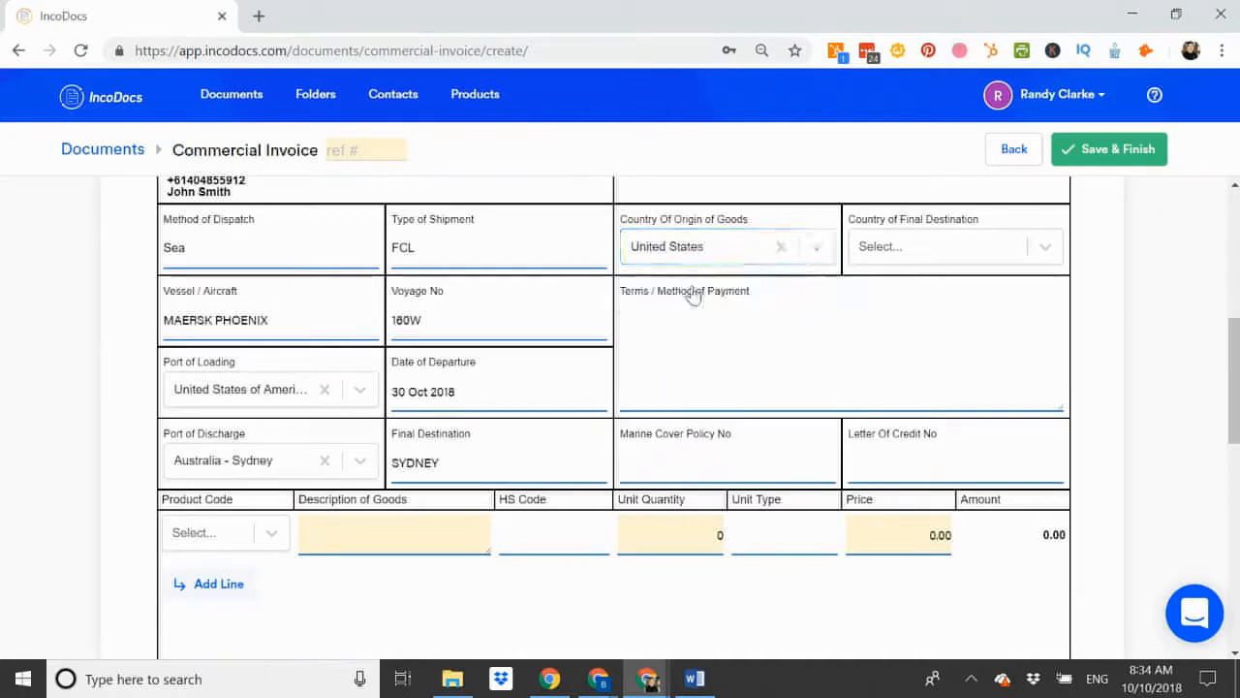
left_click(913, 258)
type("AUSTR")
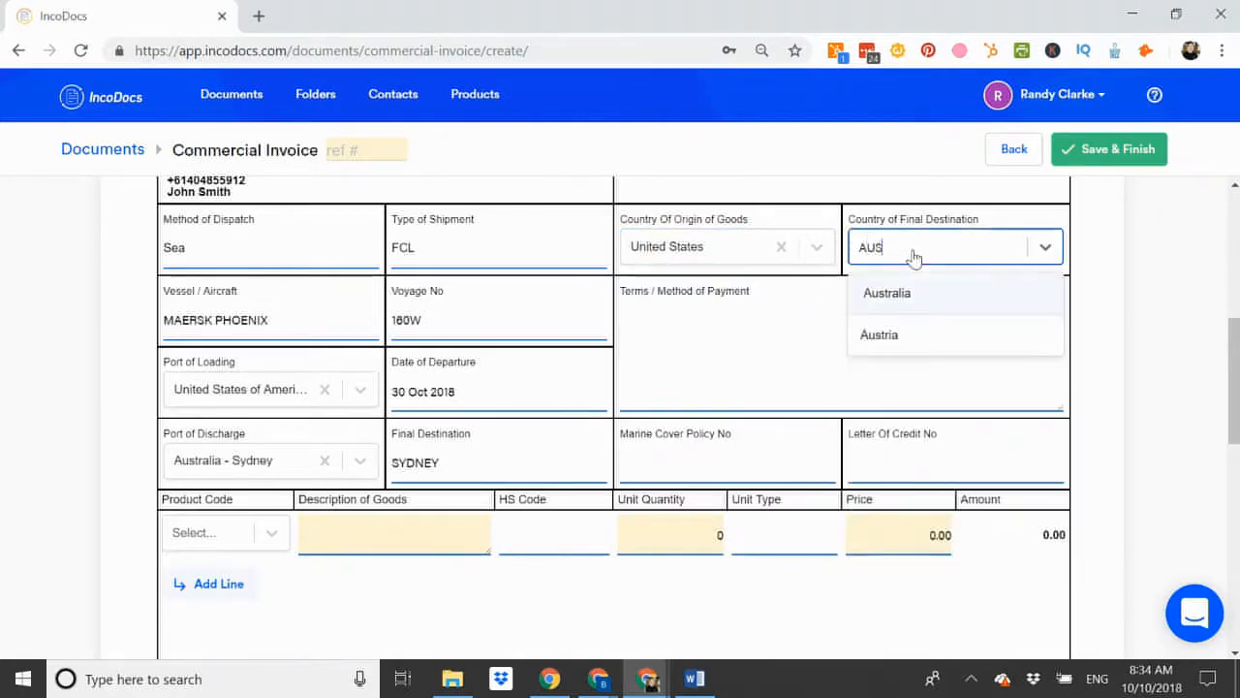
left_click(900, 303)
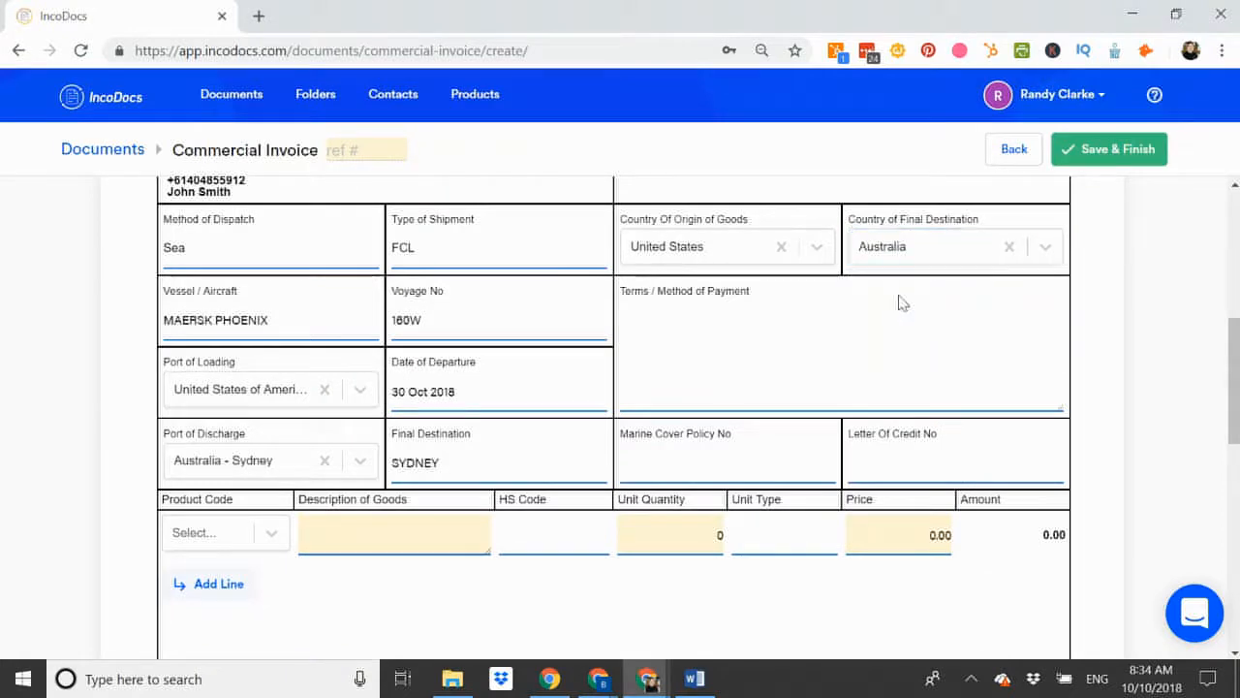
Enter payment terms '50% DEPOSIT, BALANCE UPON BILL OF LADING'.
left_click(697, 346)
type("50% DE")
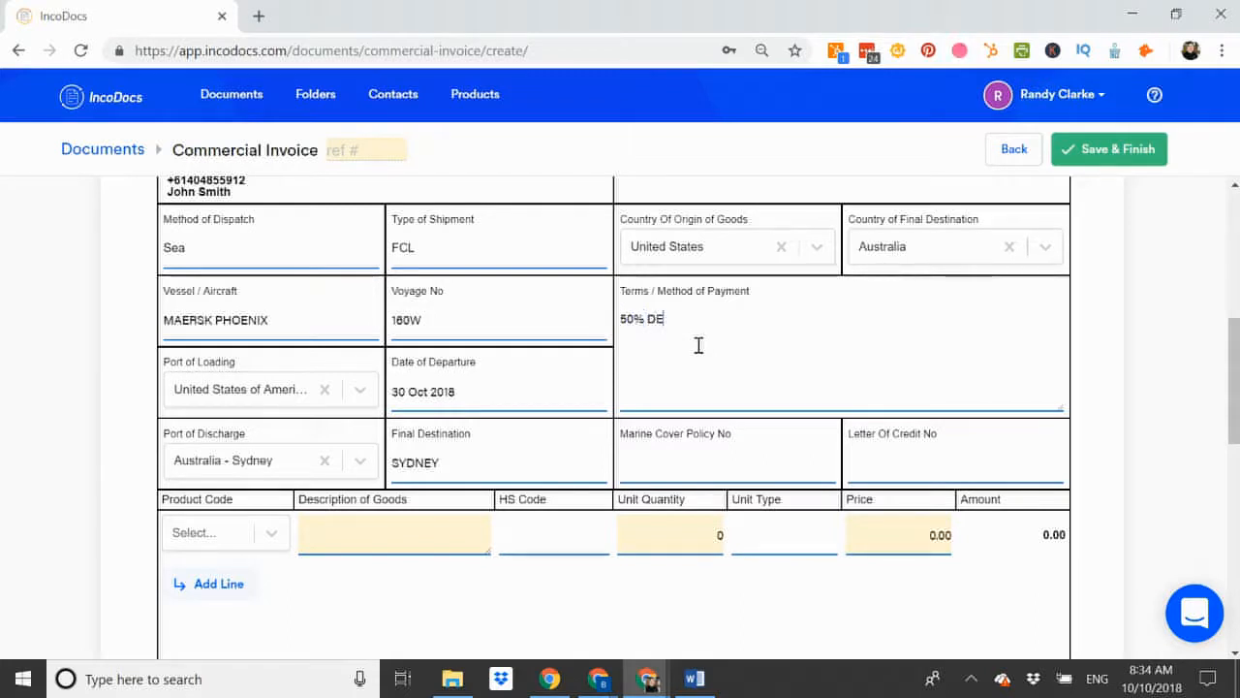
type("POSIT, BALANCE UPON BU")
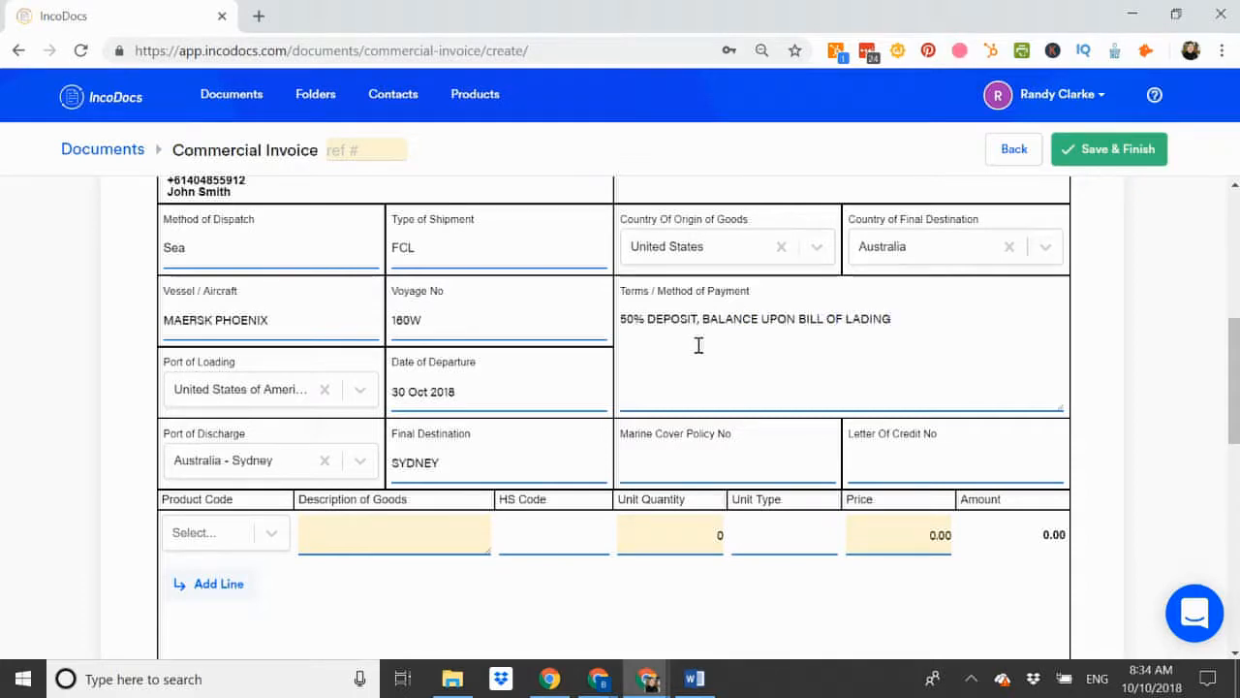
scroll(699, 345, "down", 1)
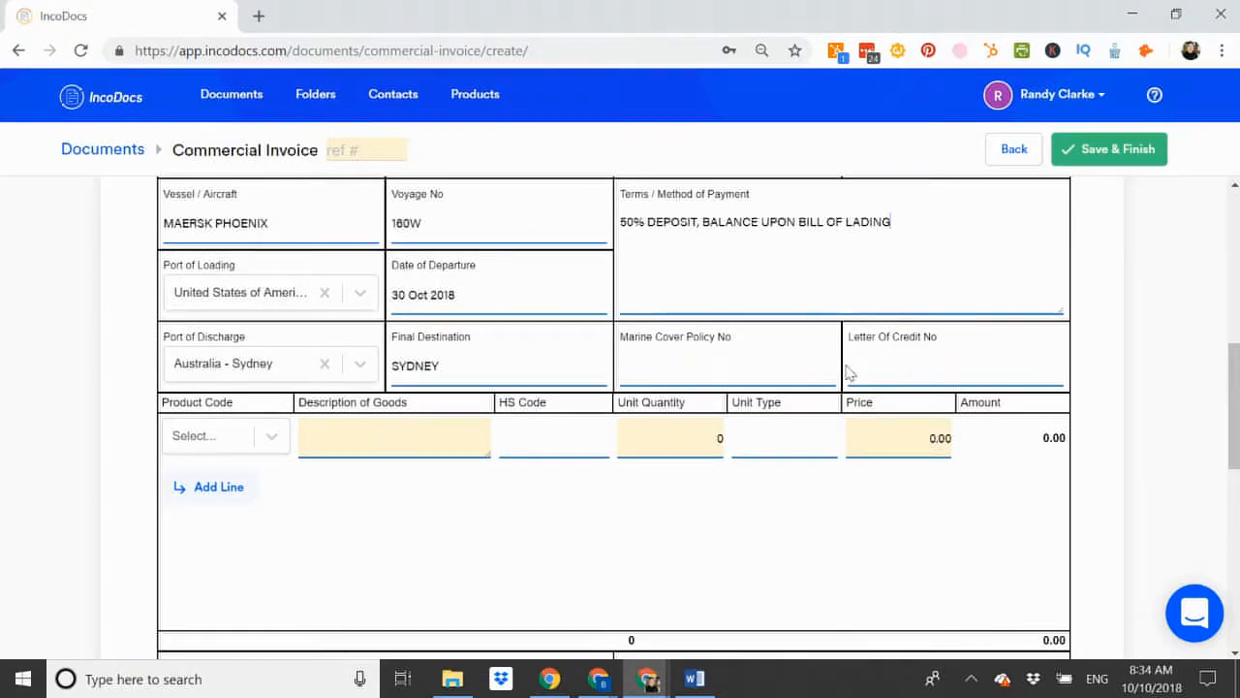
scroll(846, 373, "down", 1)
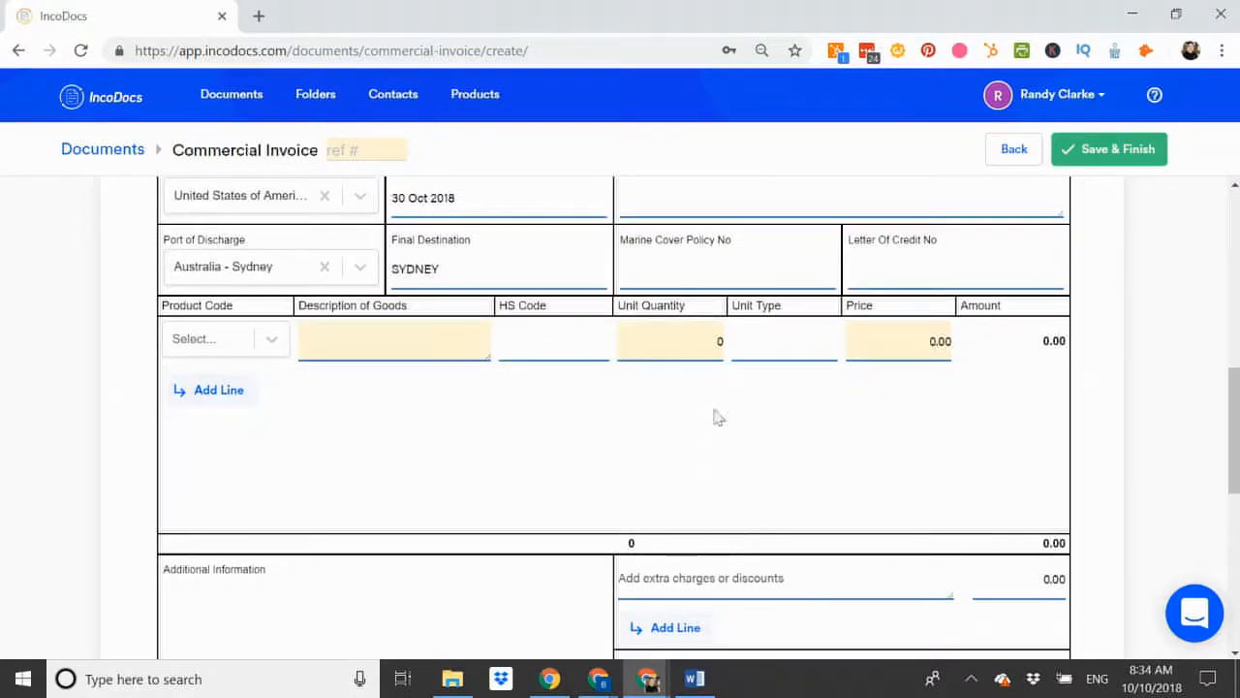
Fill the first invoice line with product B-STOOL at quantity 1000.
left_click(272, 341)
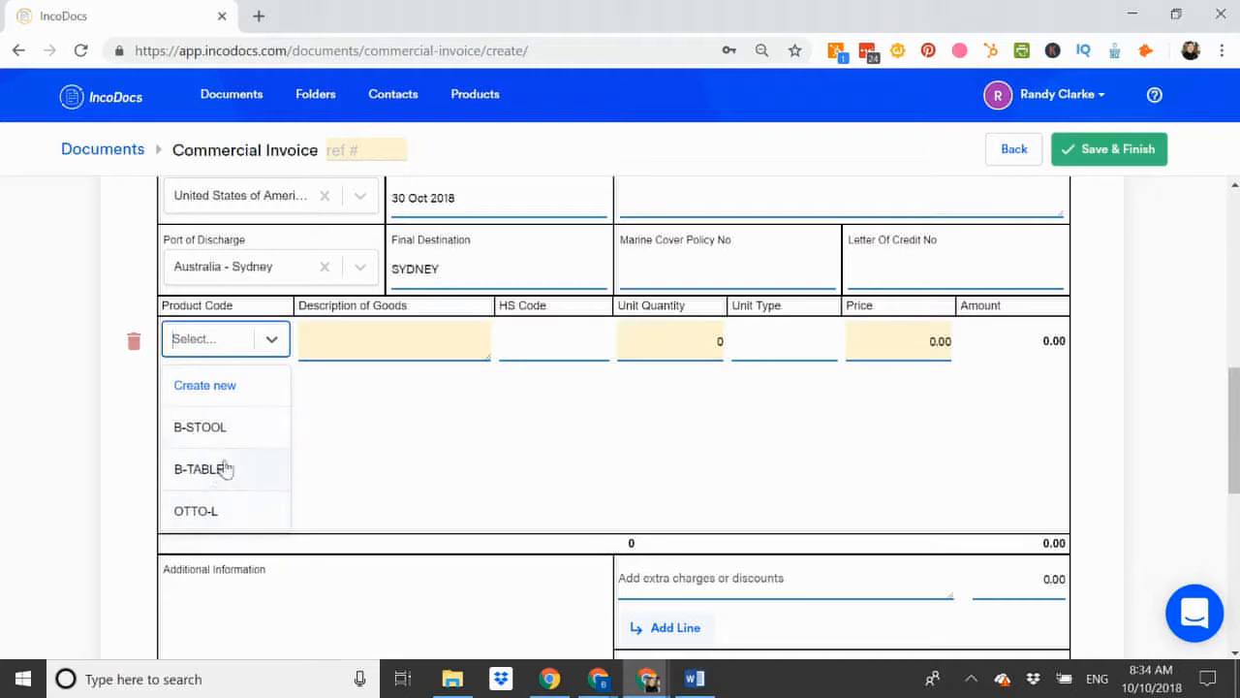
left_click(207, 390)
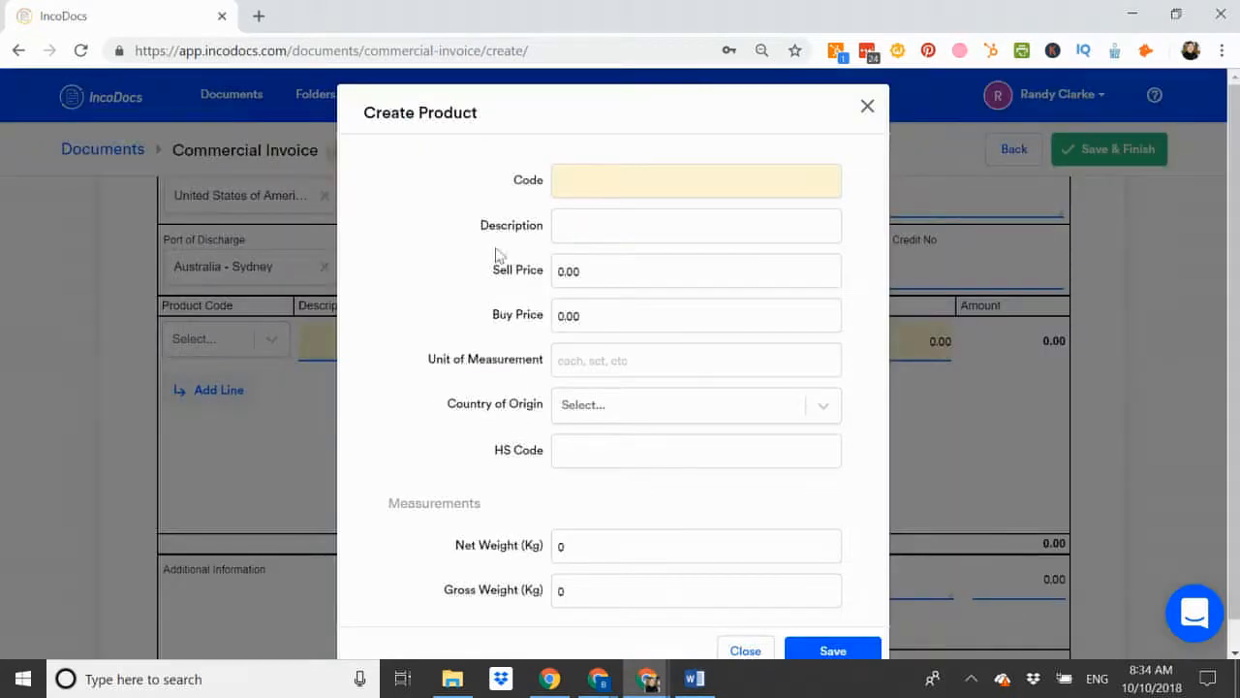
left_click(867, 108)
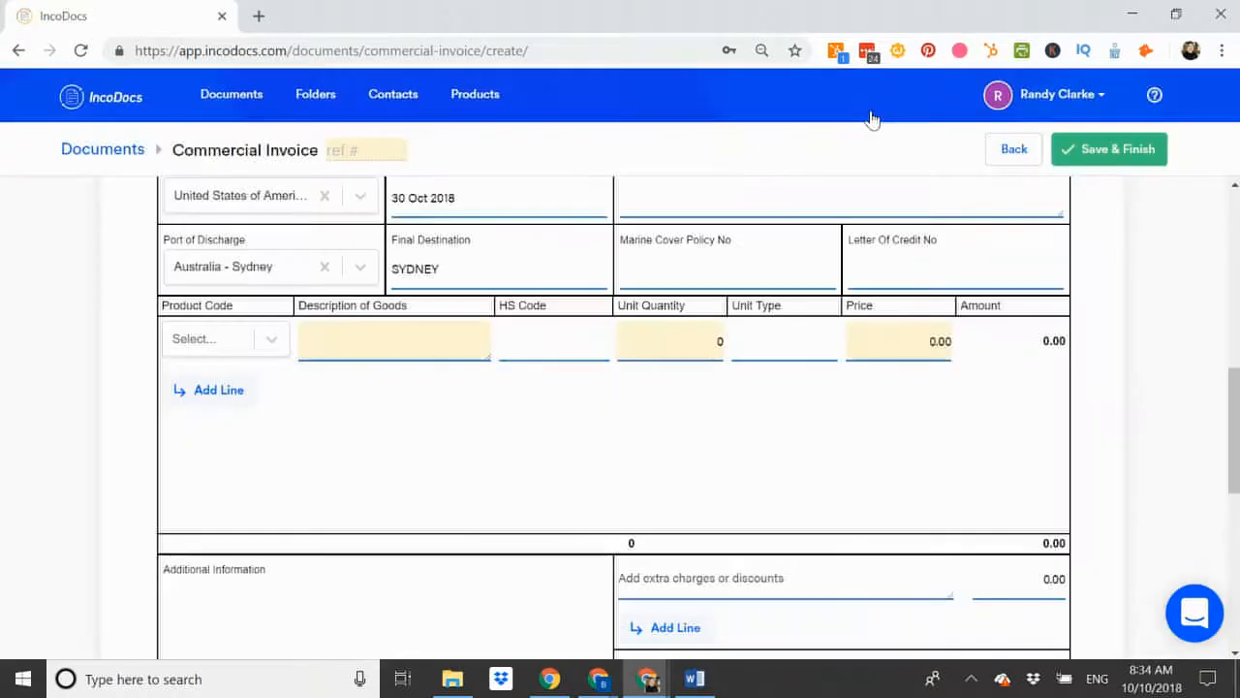
left_click(271, 341)
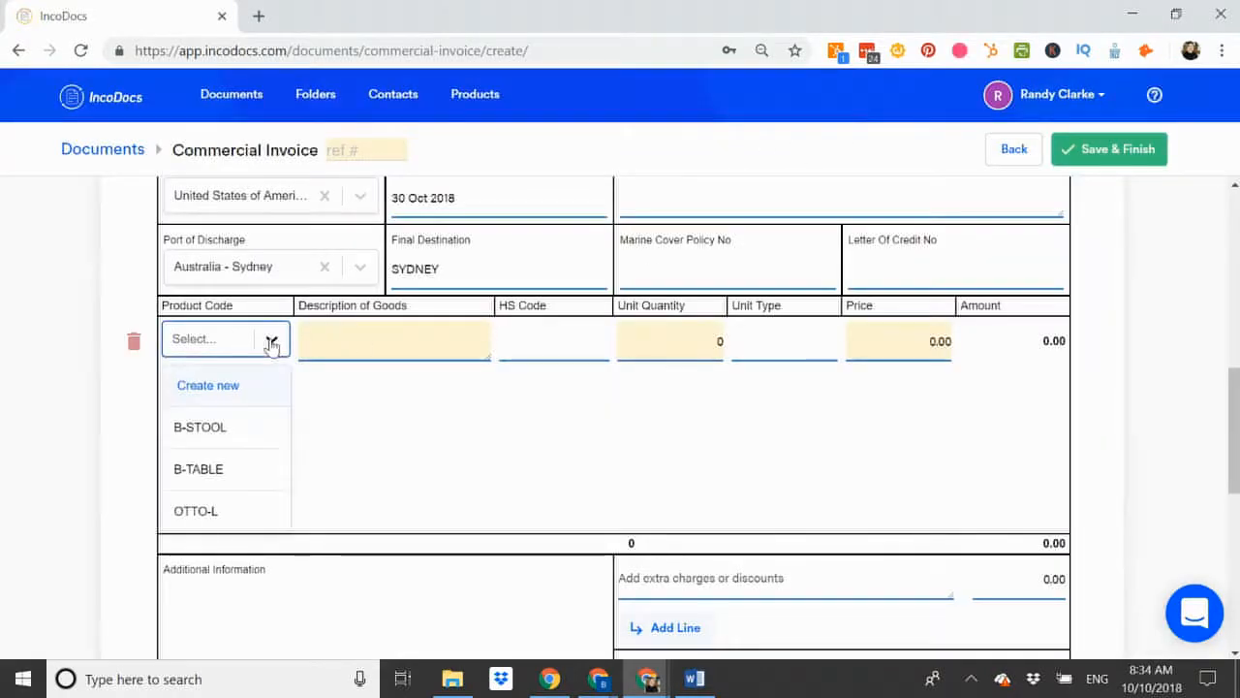
left_click(222, 431)
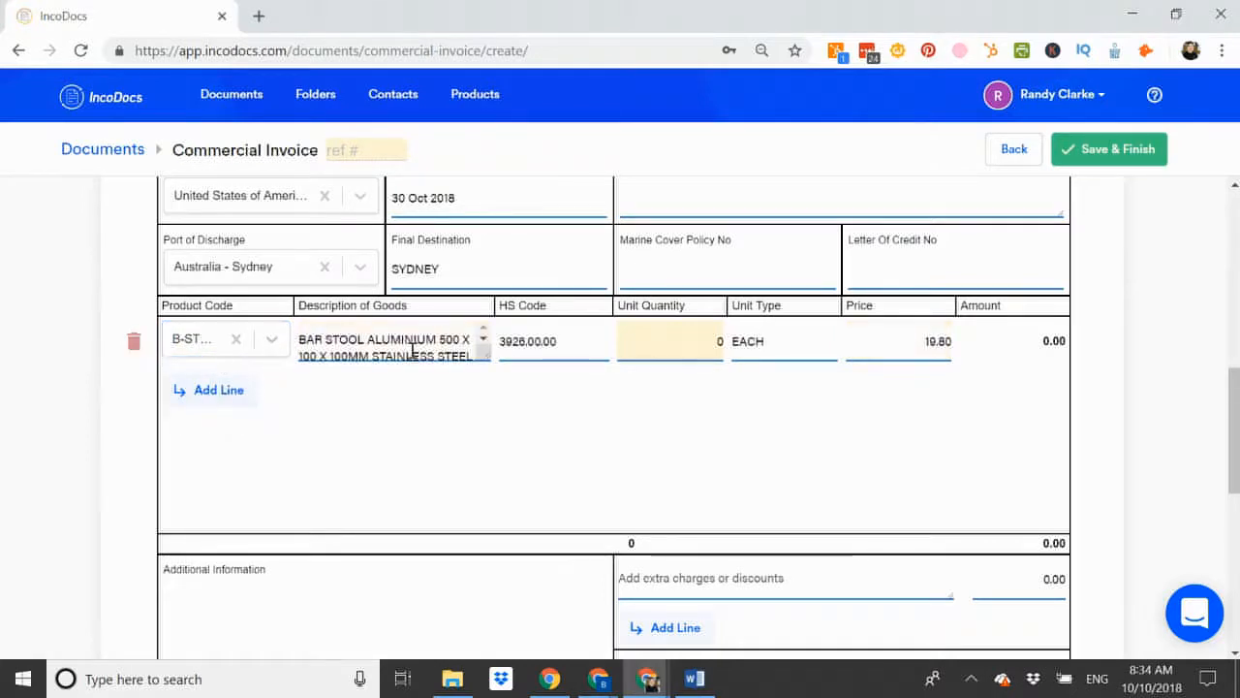
left_click(682, 347)
type("1000")
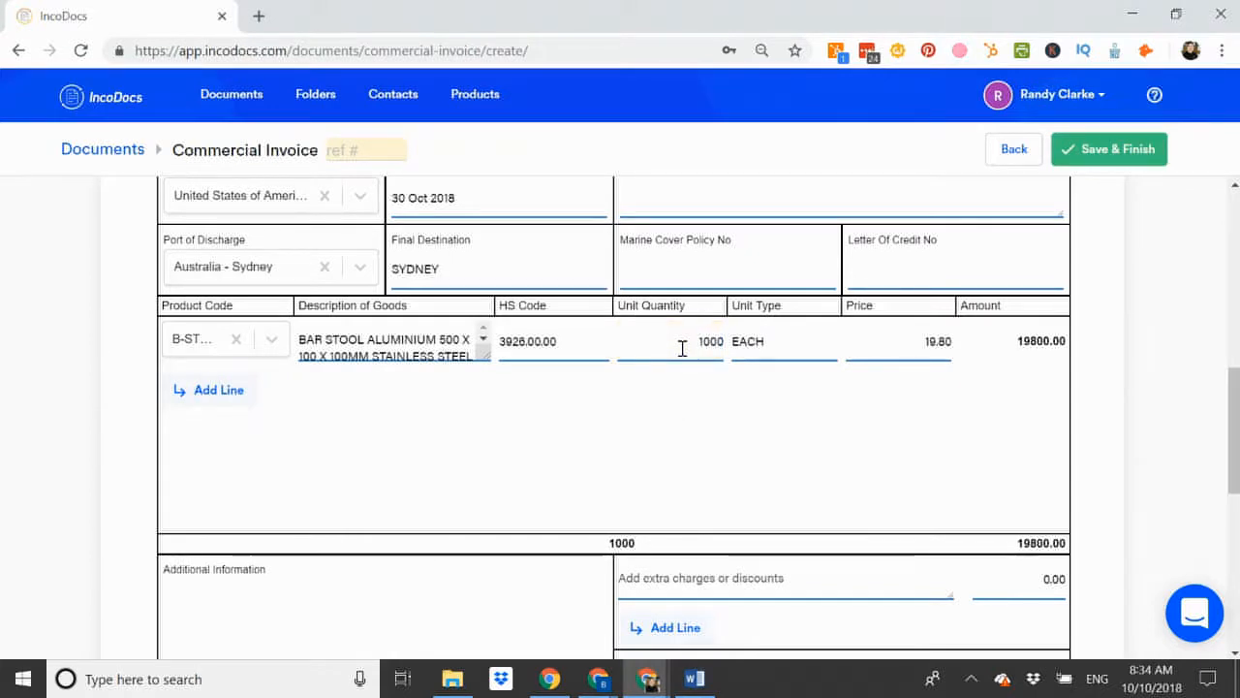
key("Tab")
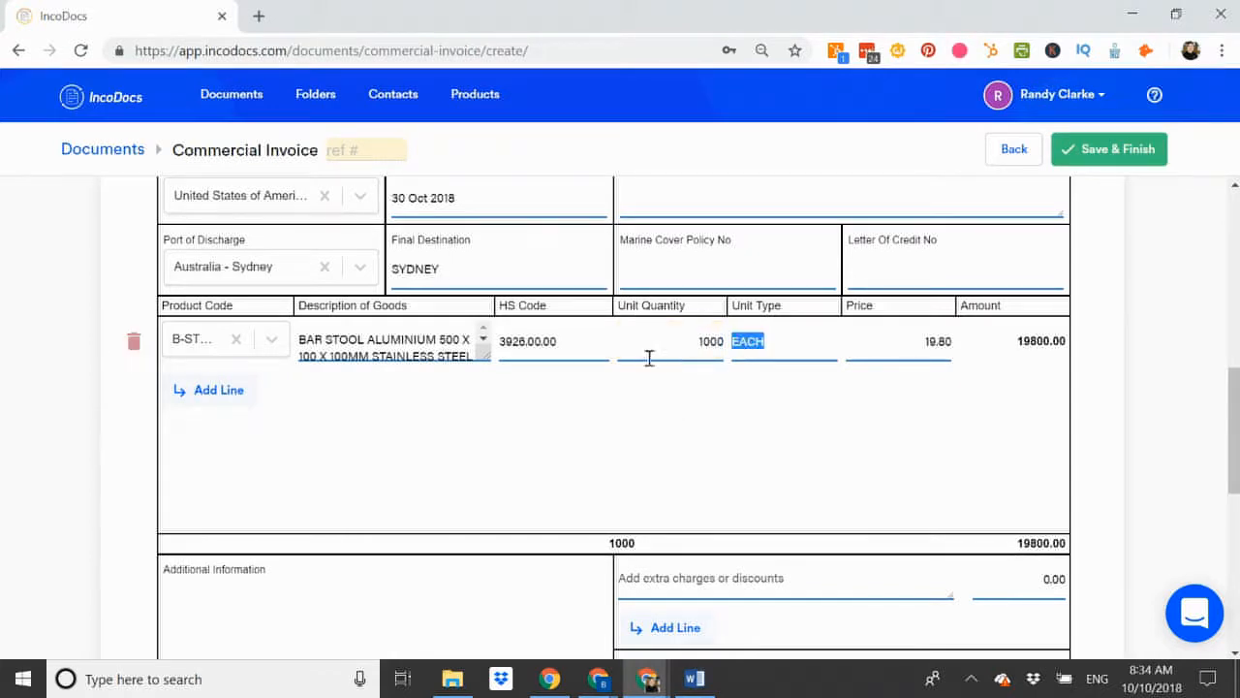
Add a second invoice line with product B-TABLE at quantity 500.
left_click(222, 391)
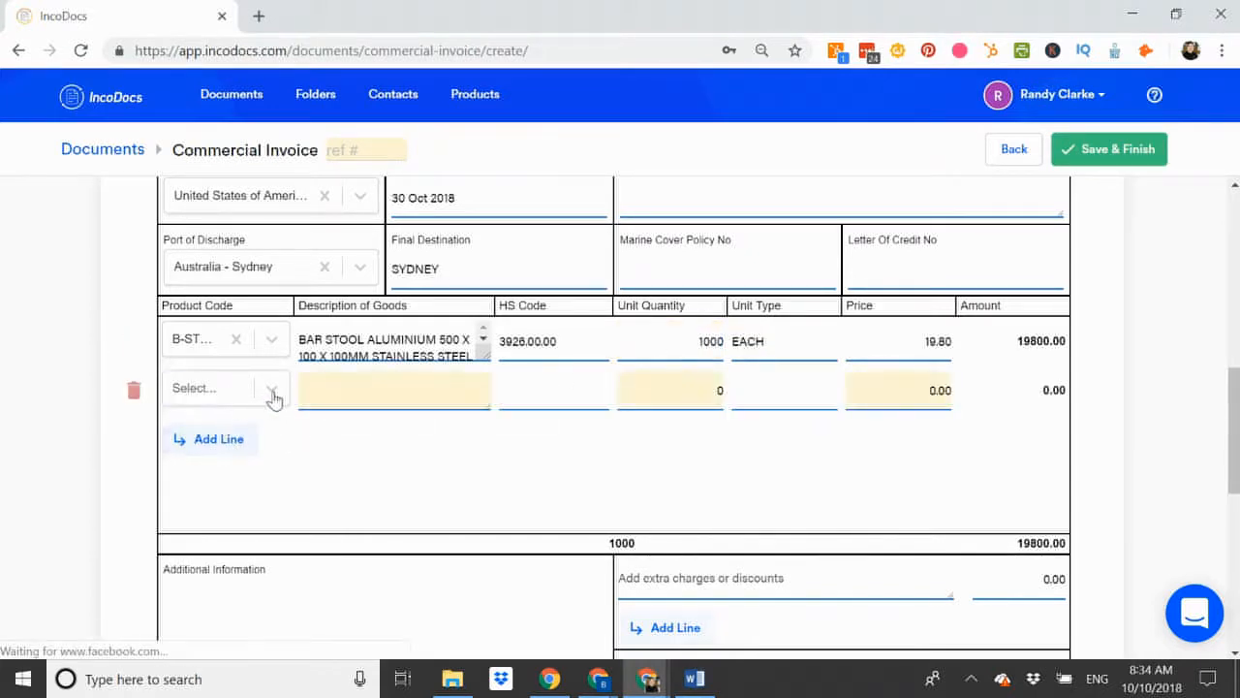
left_click(273, 392)
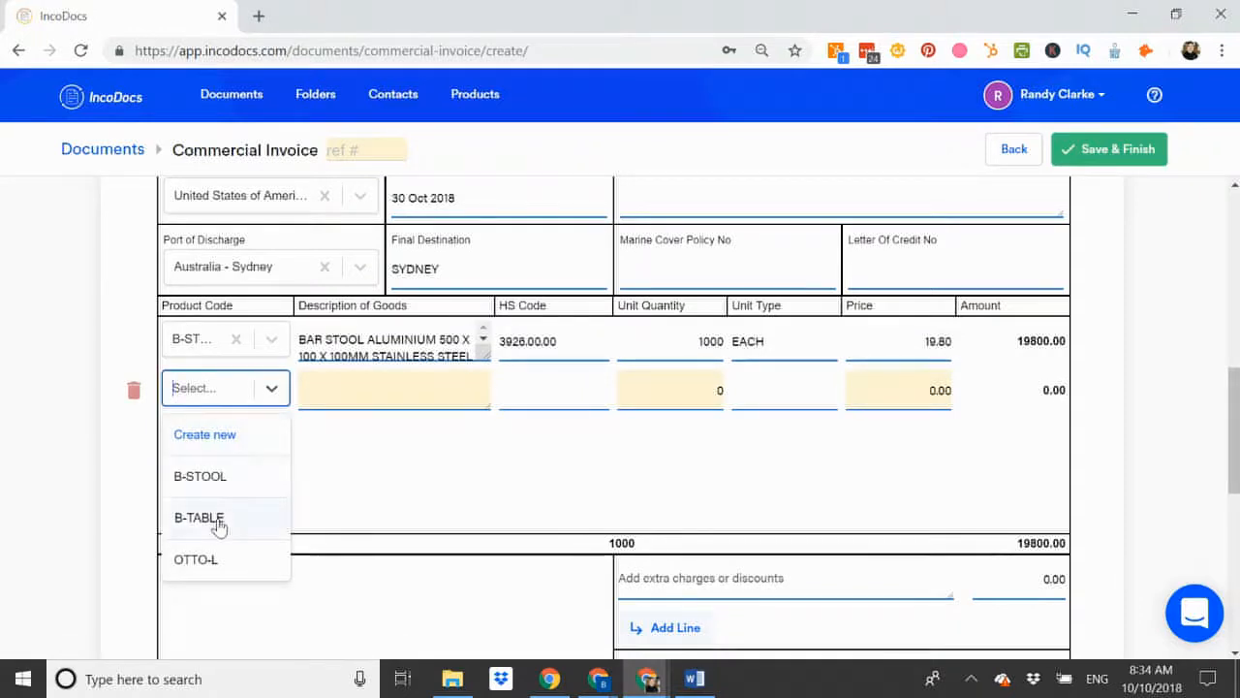
left_click(219, 523)
left_click(694, 381)
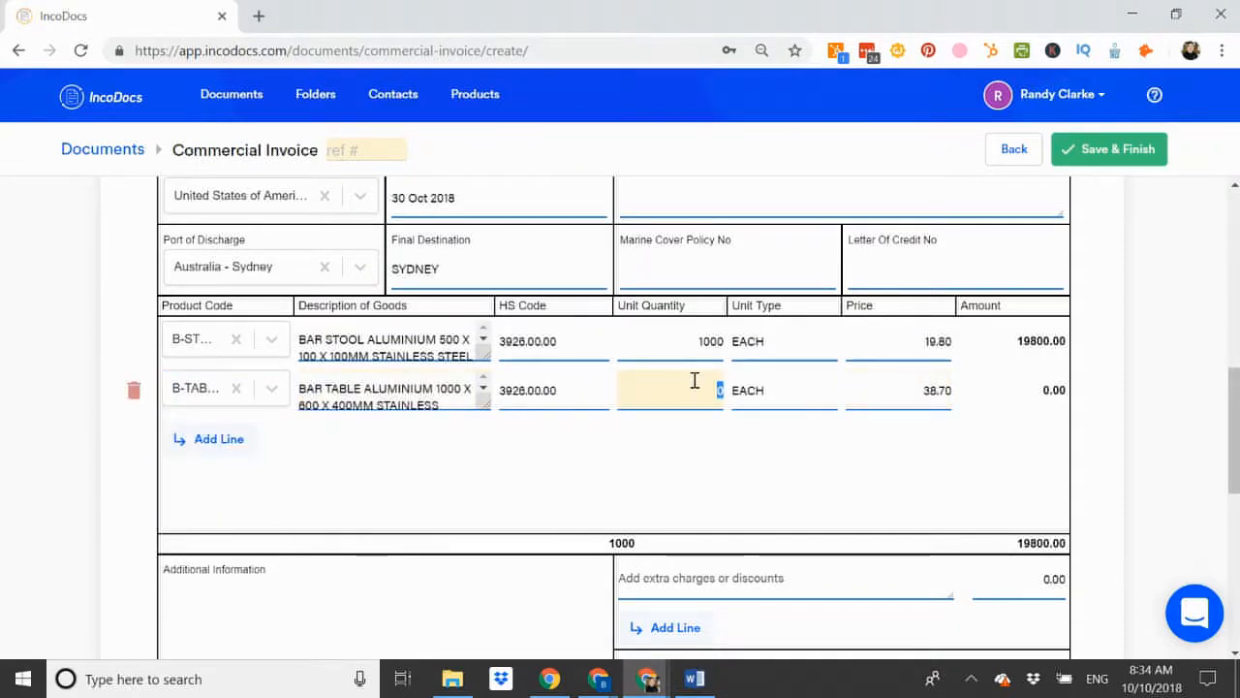
type("500")
key("Tab")
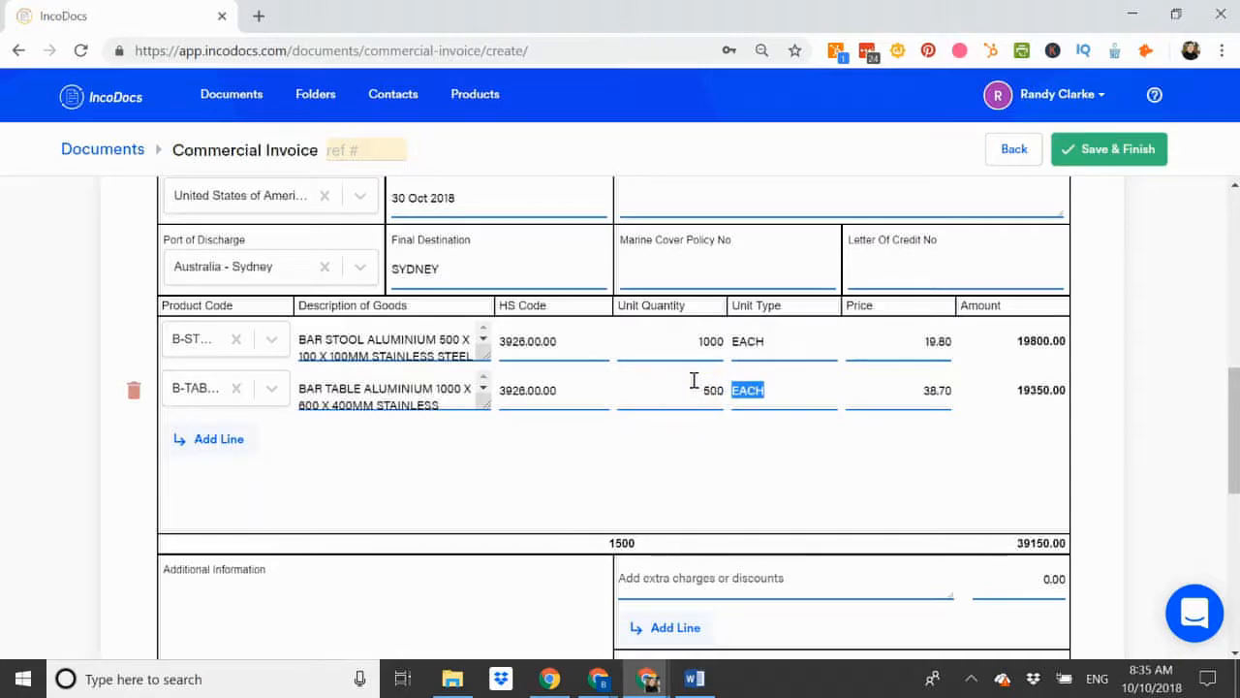
Enter additional information '20 DAYS LEAD TIME AFTER DEPOSIT'.
scroll(694, 381, "down", 1)
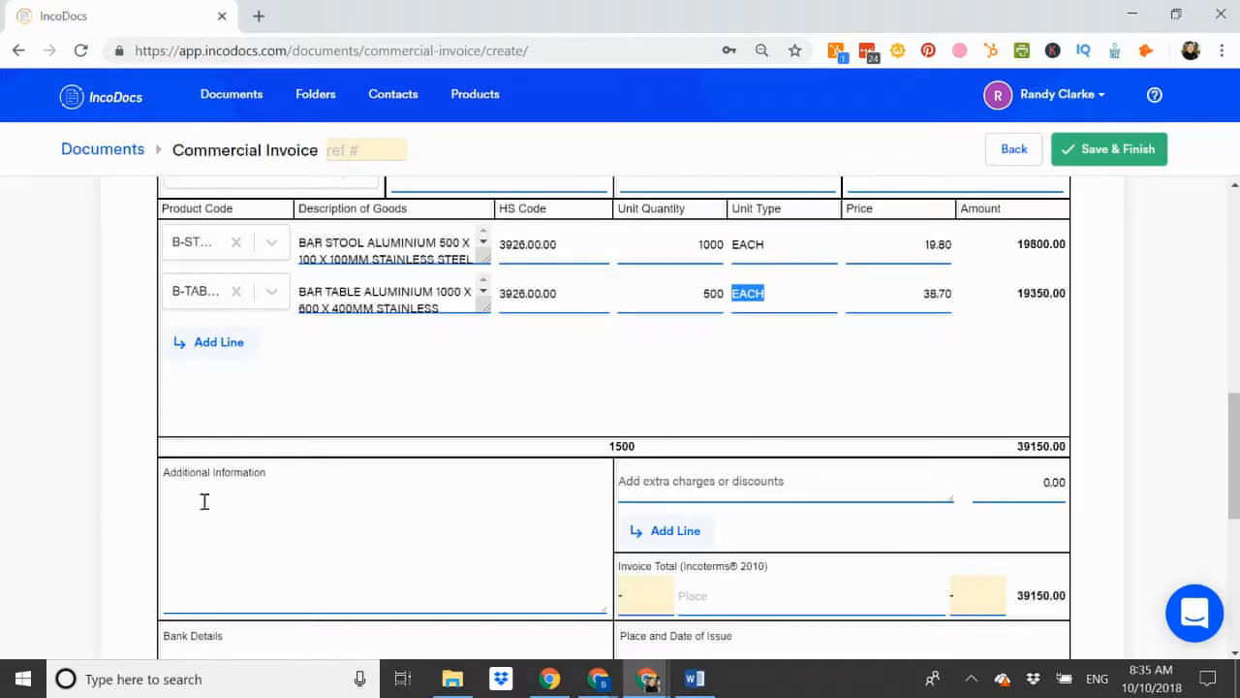
left_click(239, 539)
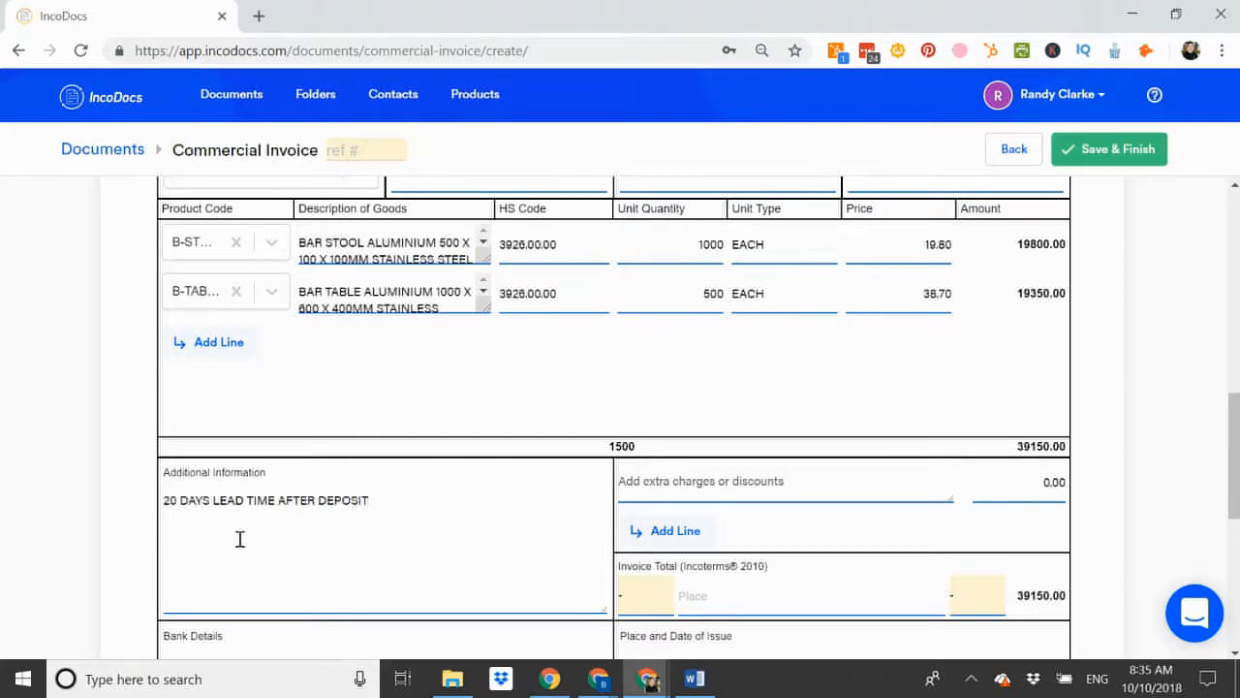
scroll(239, 538, "down", 2)
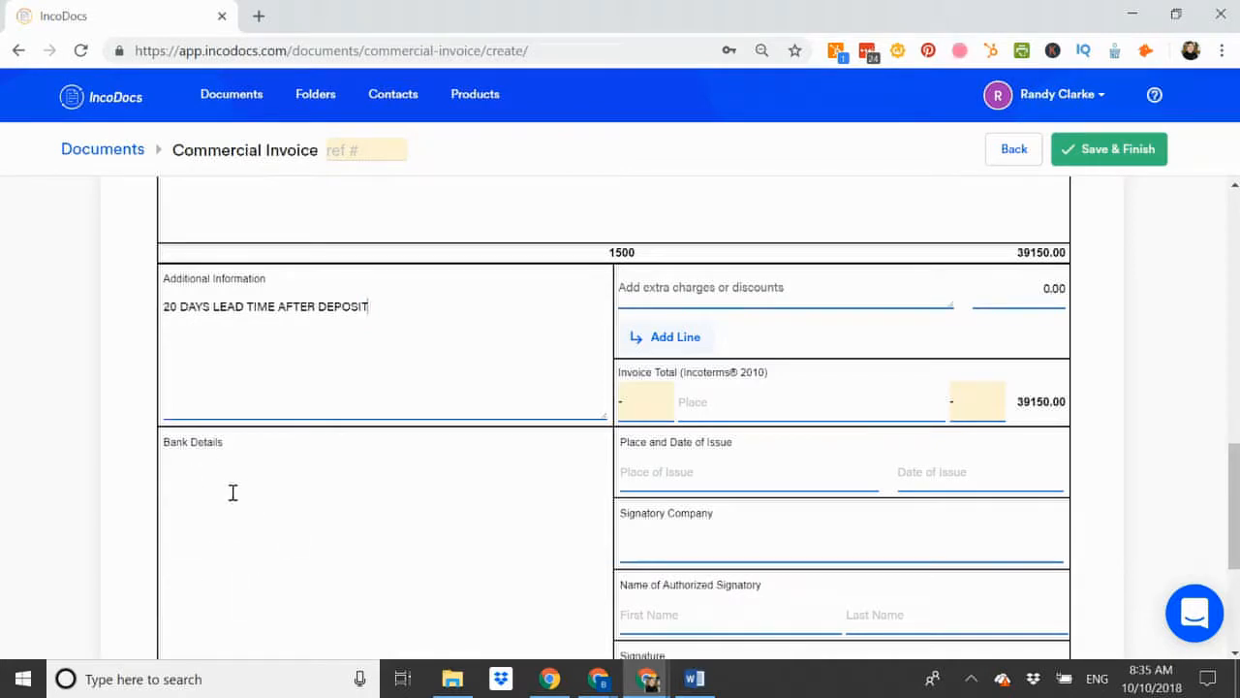
Set the total's Incoterm to FOB, place LONGBEACH, and currency USD.
left_click(658, 414)
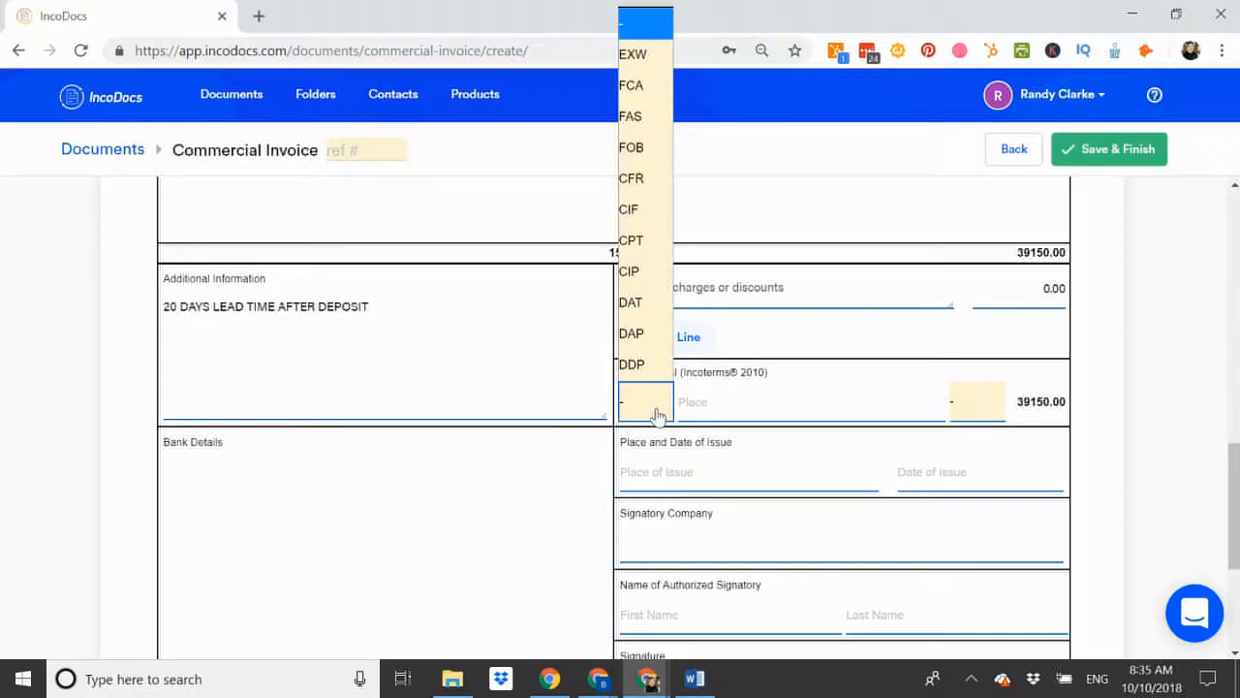
left_click(646, 148)
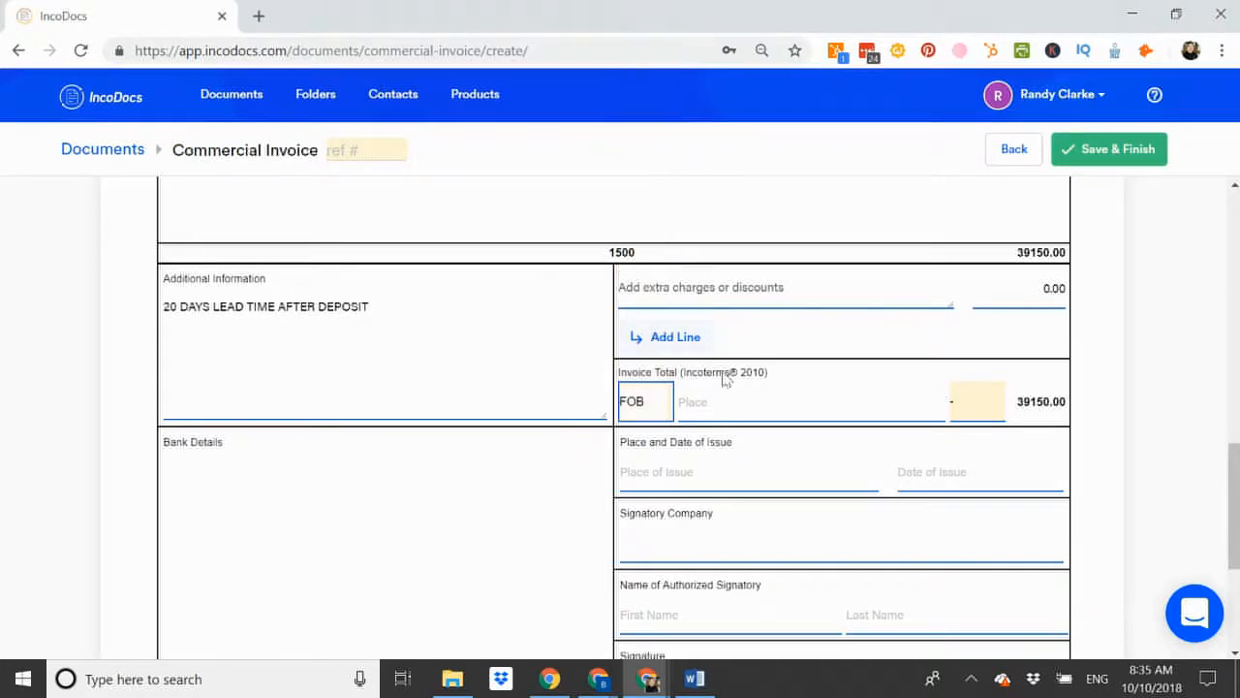
left_click(721, 400)
type("LONGBEACH")
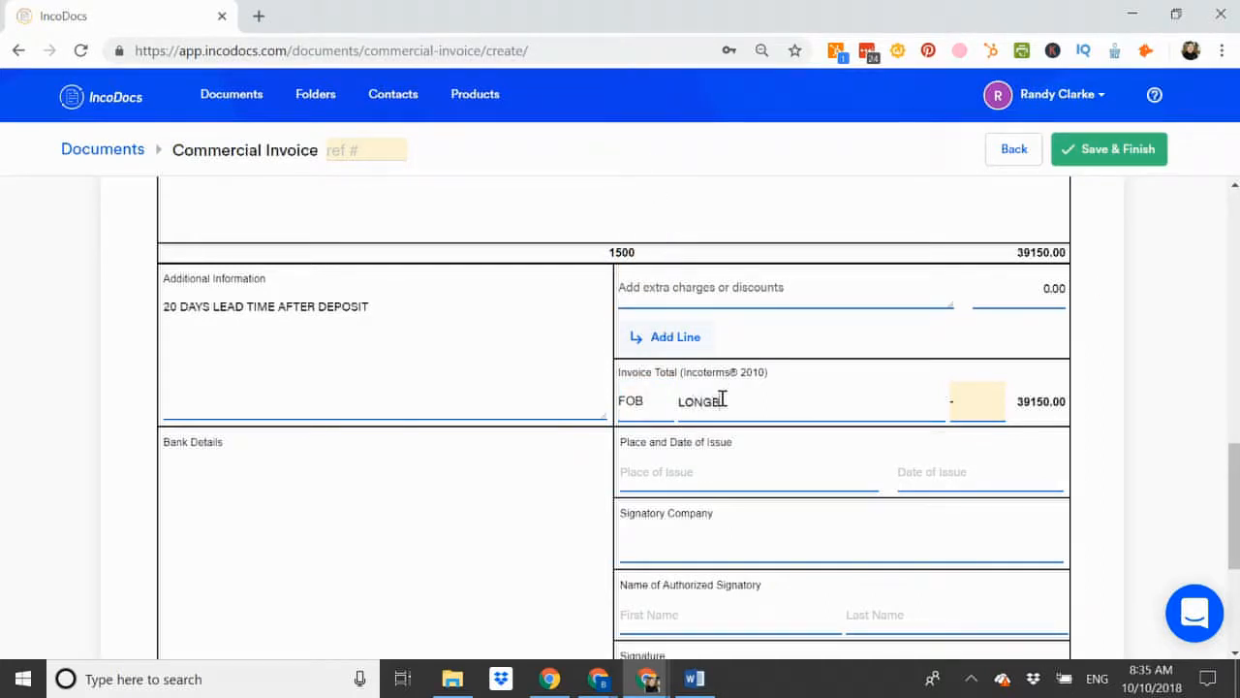
left_click(980, 412)
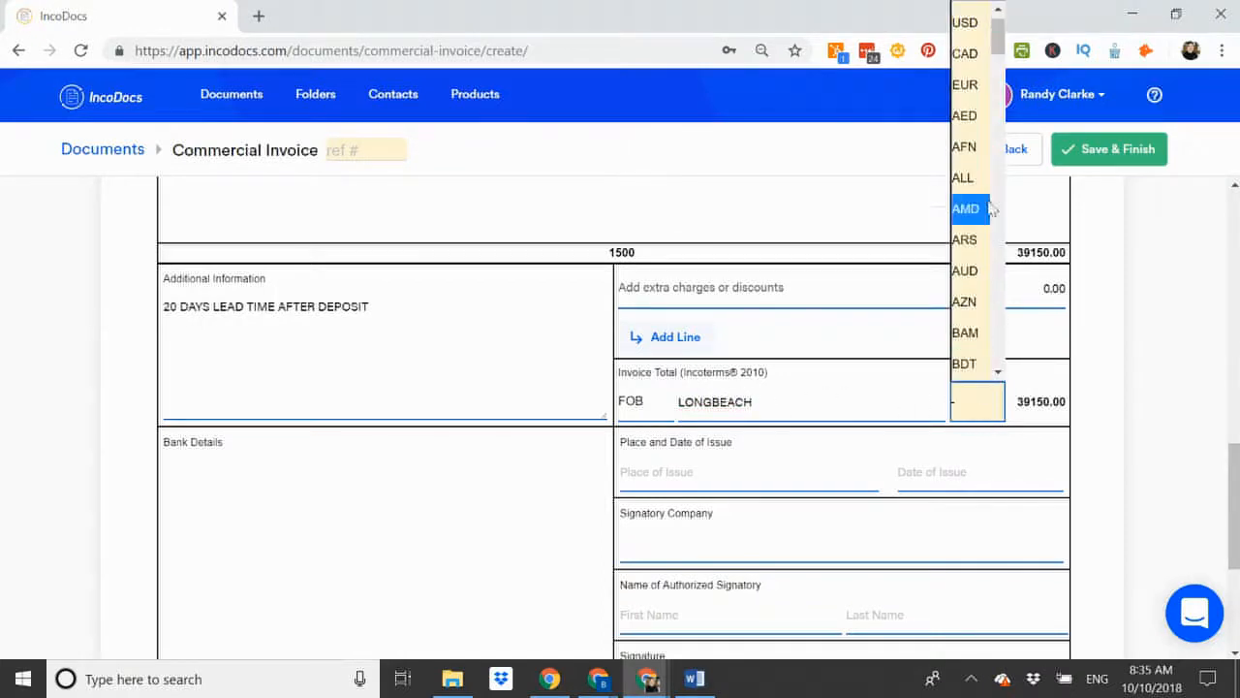
left_click(972, 21)
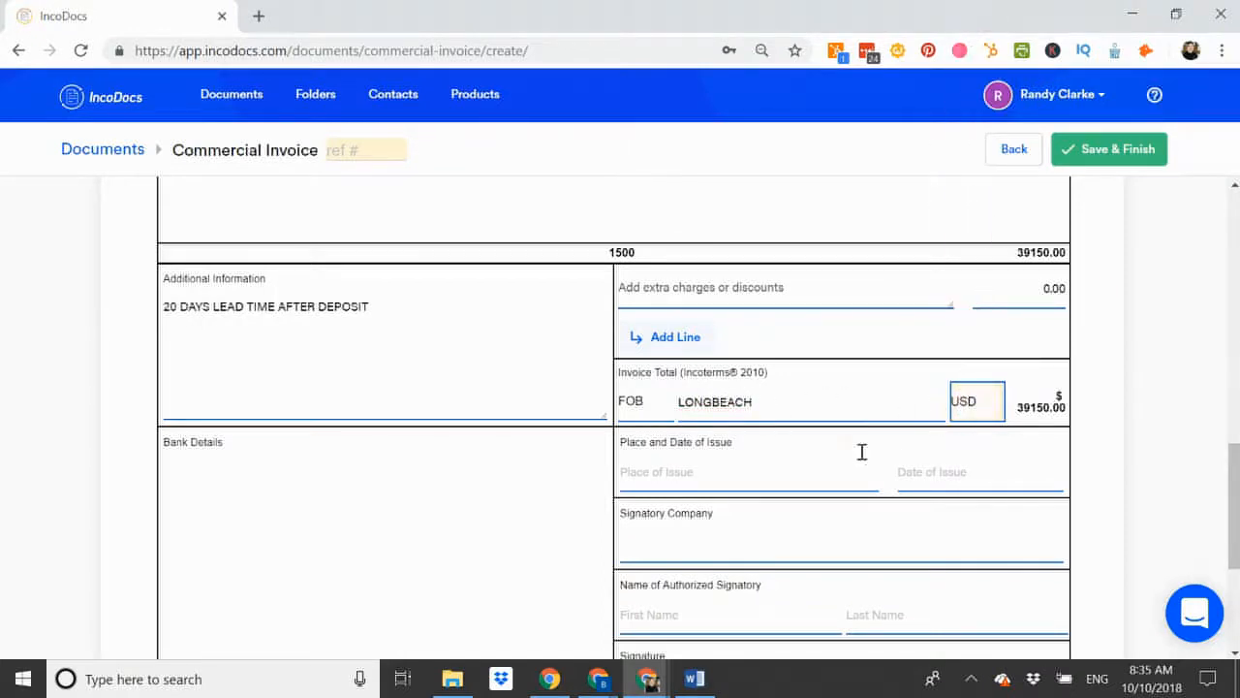
Set place of issue to LONGBEACH and issue date to 10 Oct 2018.
scroll(858, 453, "down", 2)
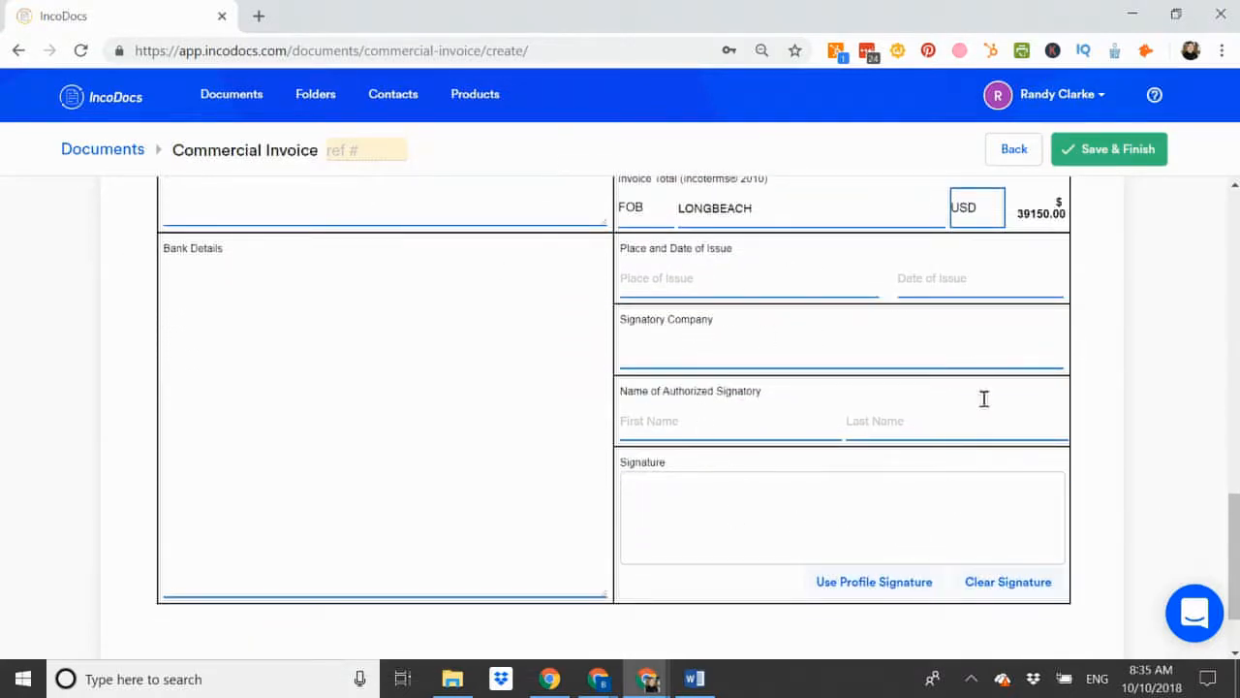
left_click(688, 280)
type("LONGBEACH")
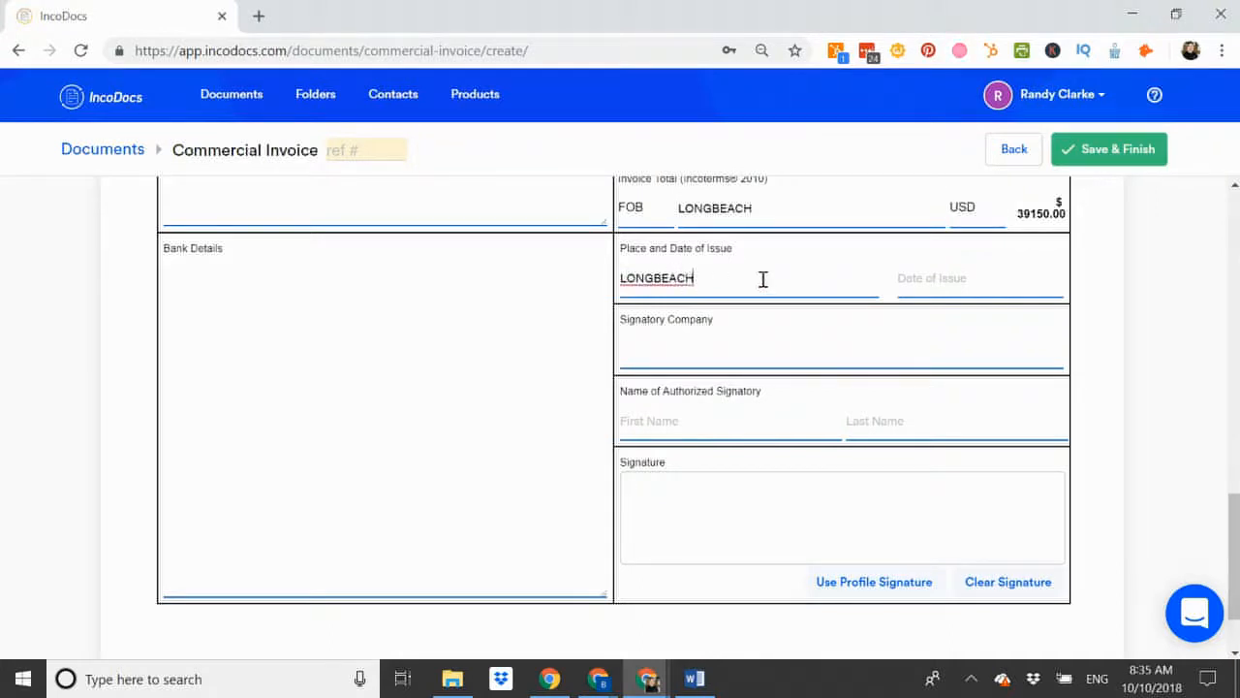
left_click(964, 277)
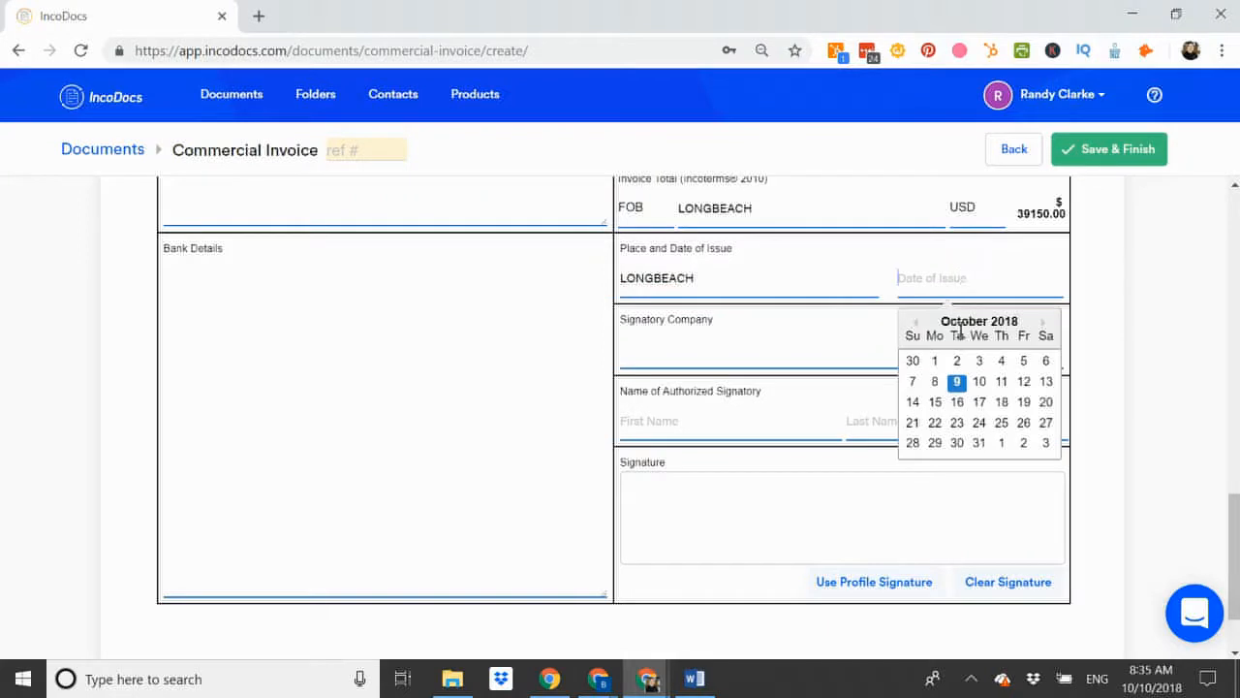
left_click(977, 386)
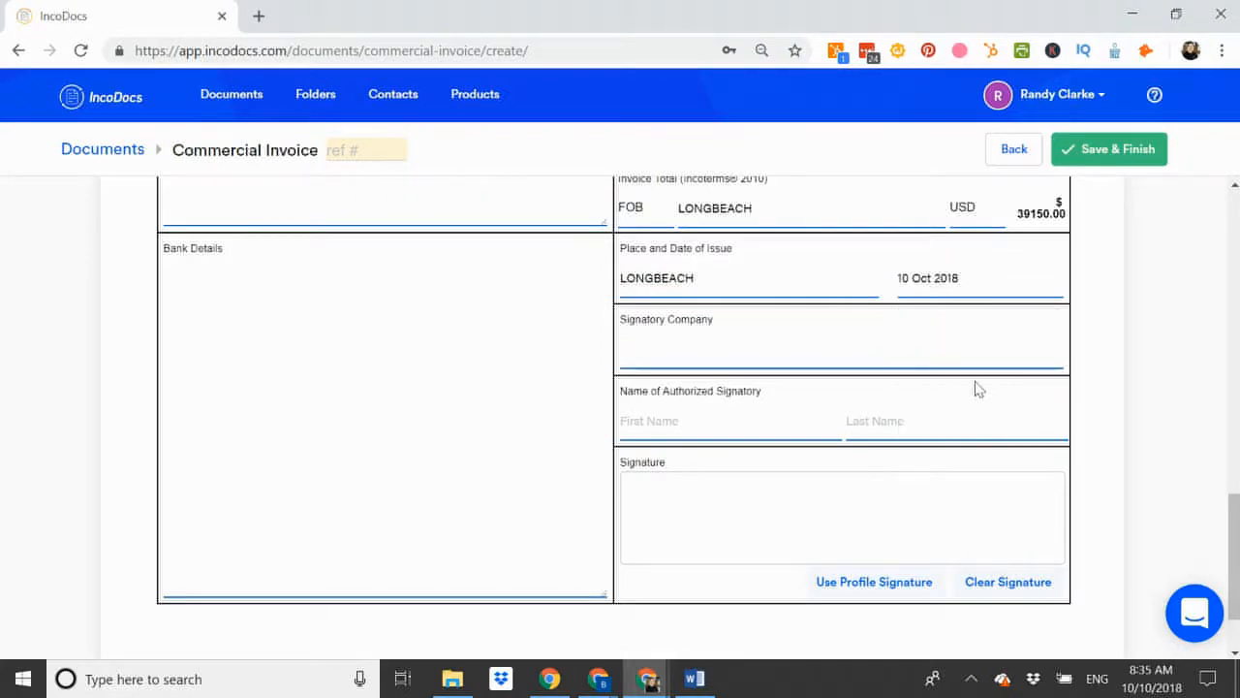
Enter ABC EXPORTS as signatory company and the signatory's first name.
left_click(681, 358)
type("AB")
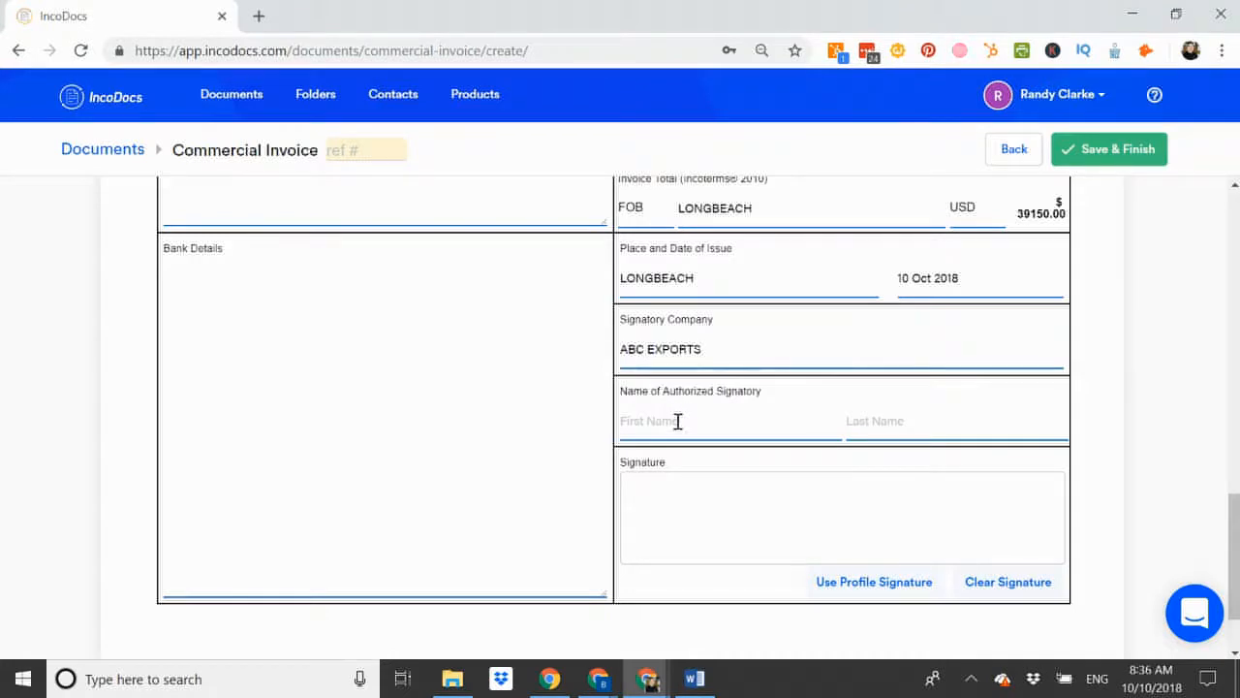
key("Tab")
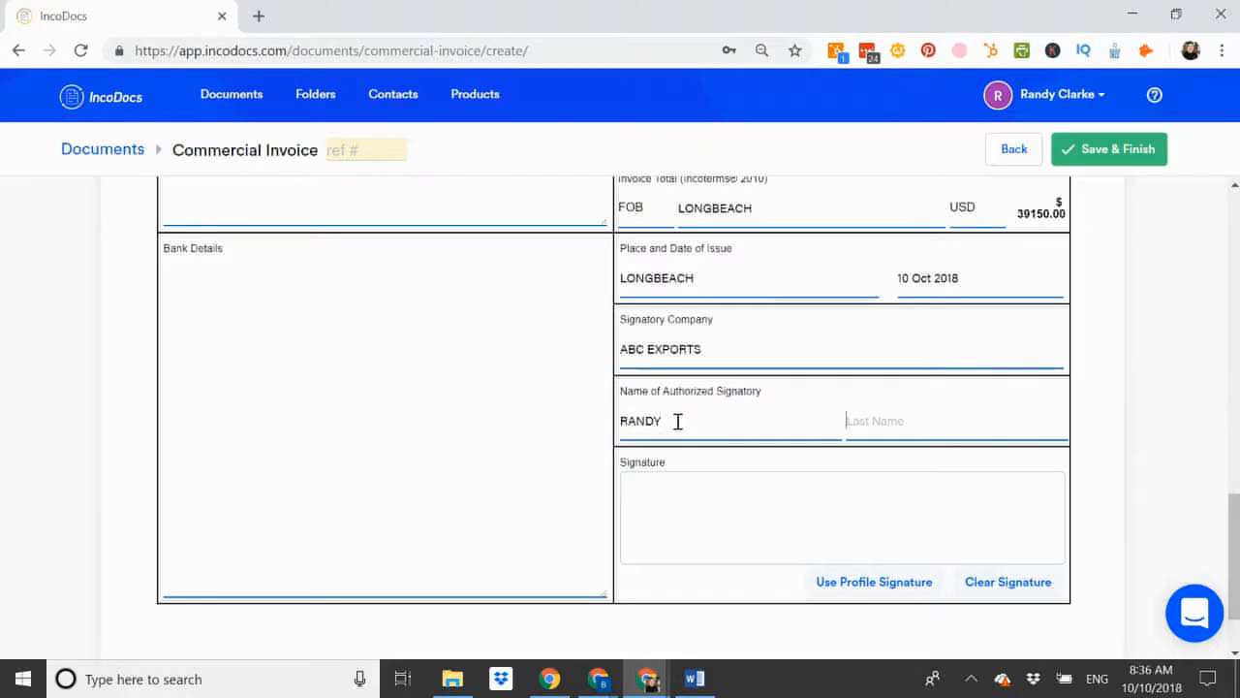
Complete the signatory's last name, then swap a drawn signature for the saved profile signature.
scroll(677, 421, "down", 1)
mouse_move(664, 450)
left_mouse_down()
mouse_move(711, 424)
mouse_move(714, 435)
mouse_move(748, 434)
left_mouse_up()
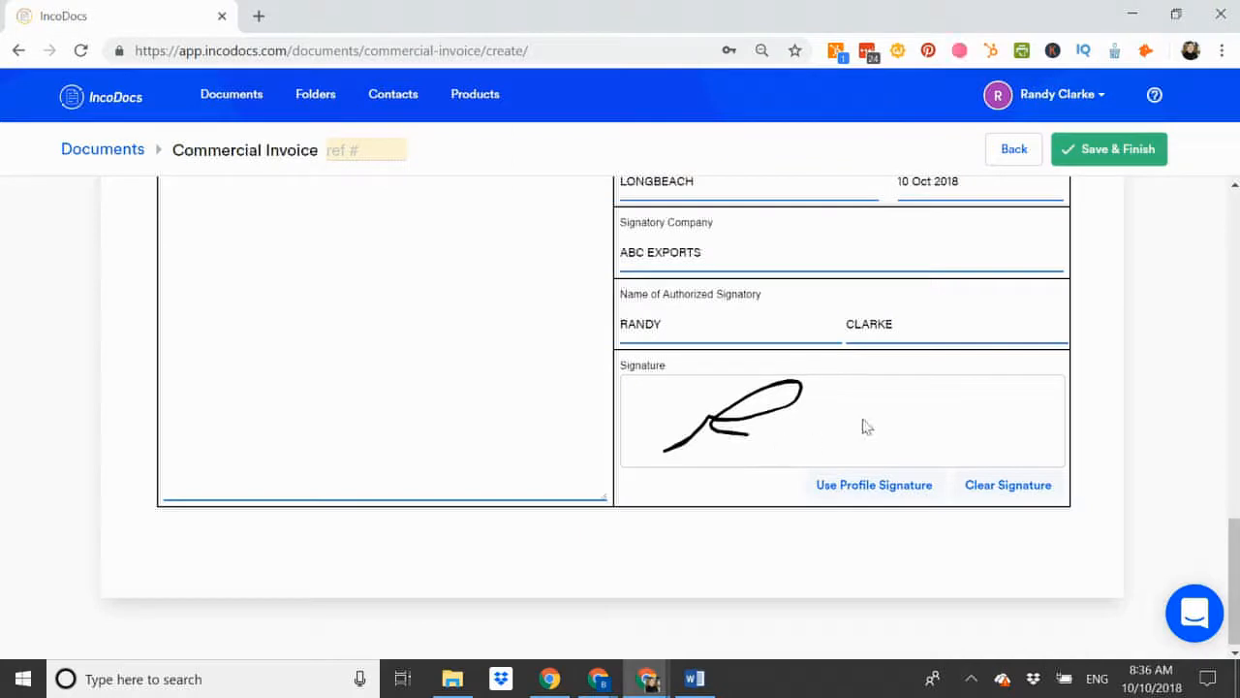
left_click(1004, 488)
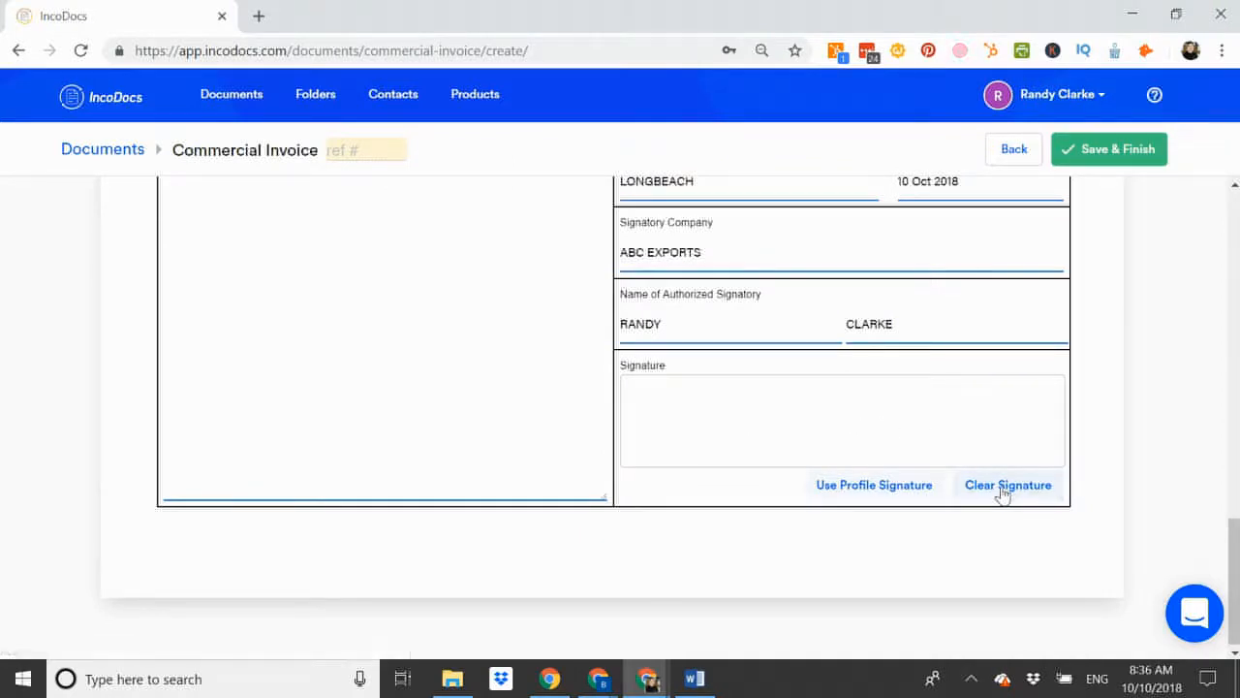
left_click(859, 487)
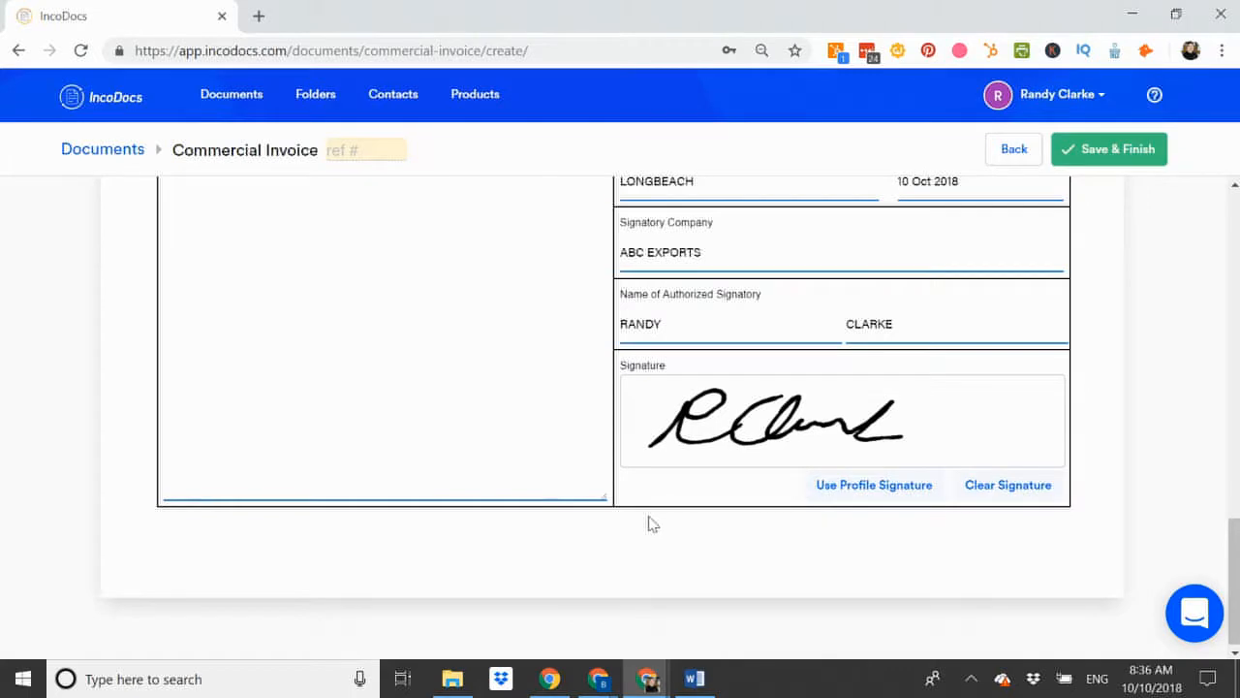
scroll(648, 523, "up", 10)
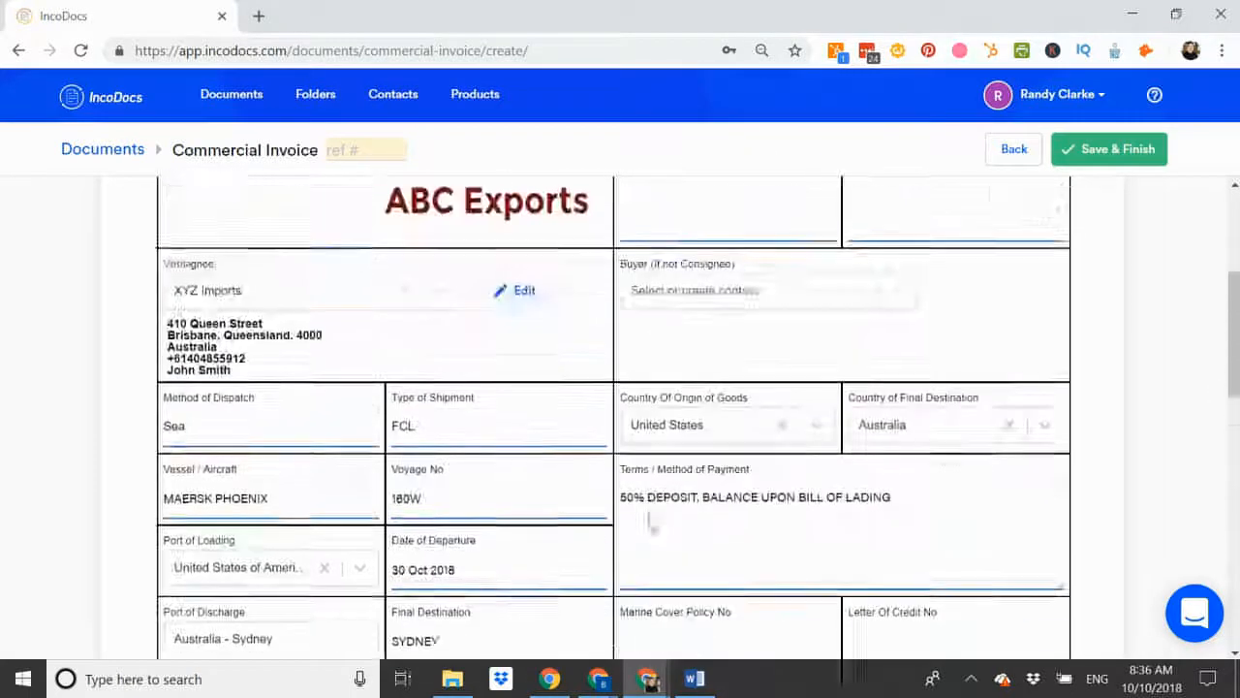
Enter reference number 999 for the commercial invoice and save it.
scroll(648, 523, "up", 4)
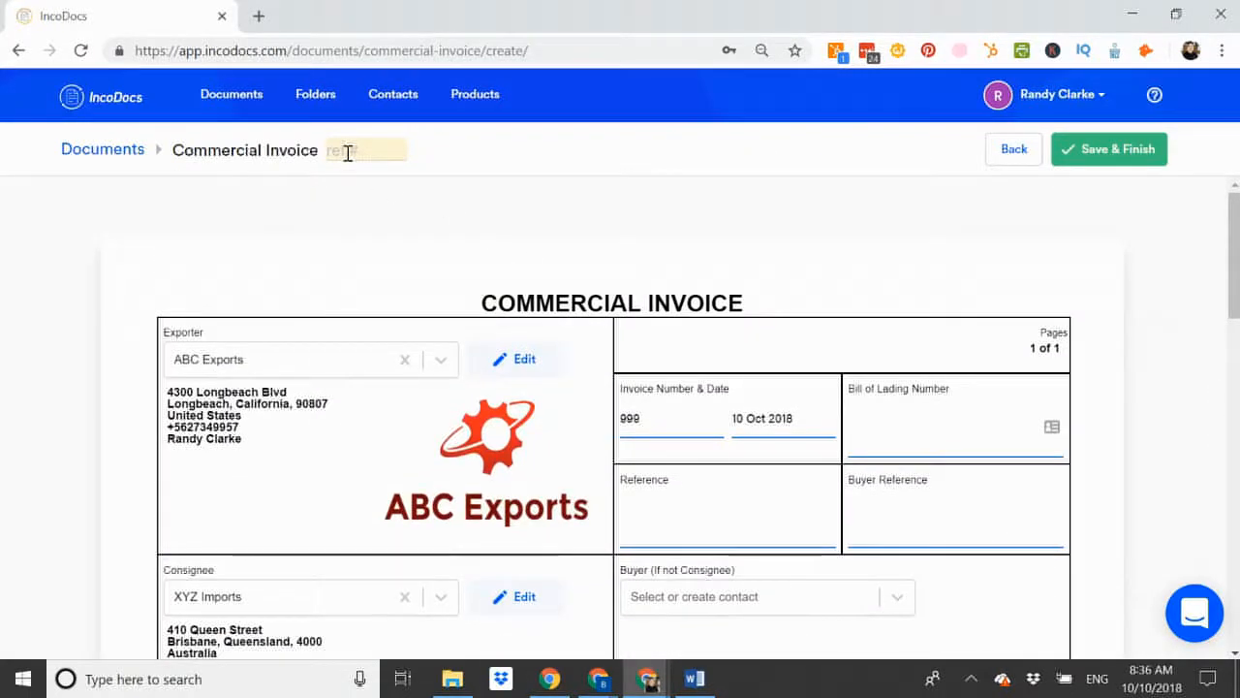
left_click(347, 153)
type("999")
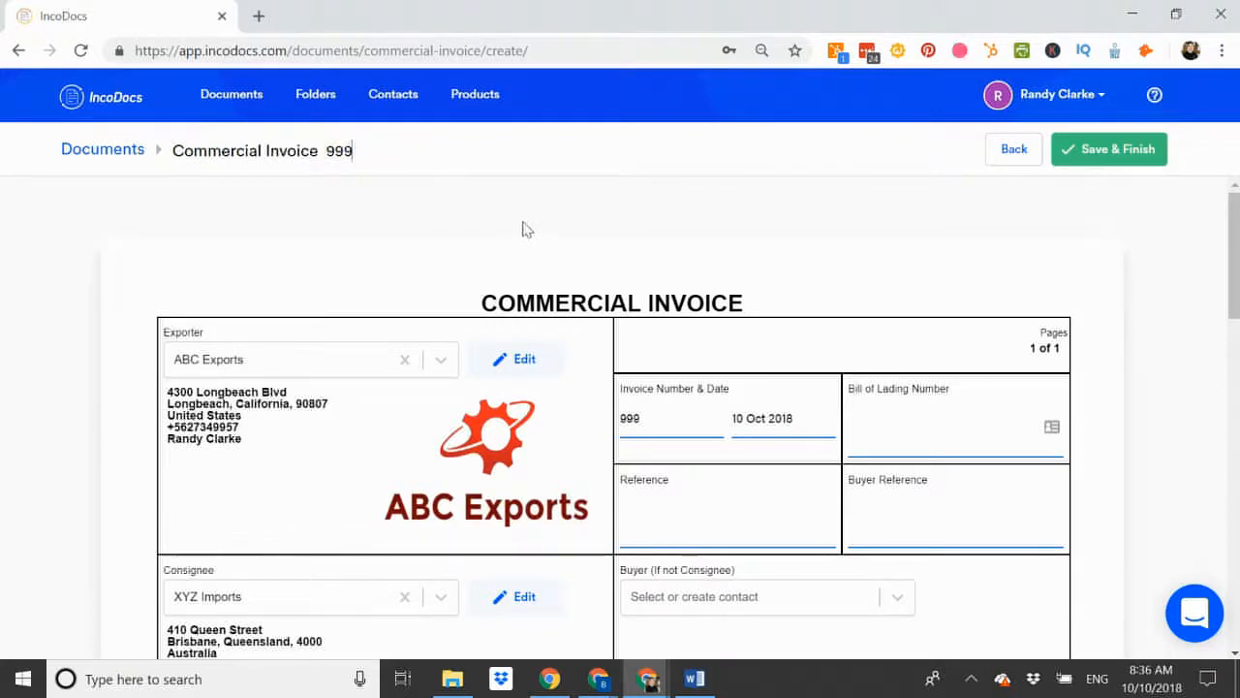
left_click(1097, 160)
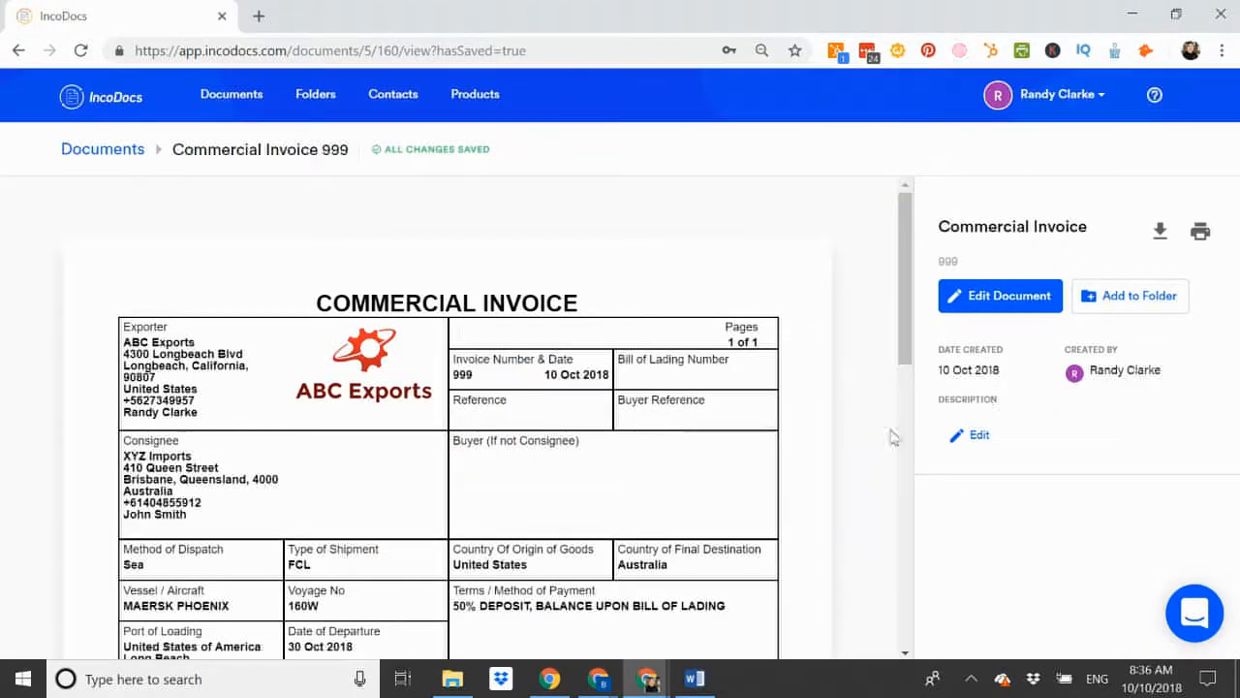
Scroll through the saved Commercial Invoice 999 preview to check the FOB LONGBEACH USD $39150.00 total and signature.
scroll(588, 439, "down", 4)
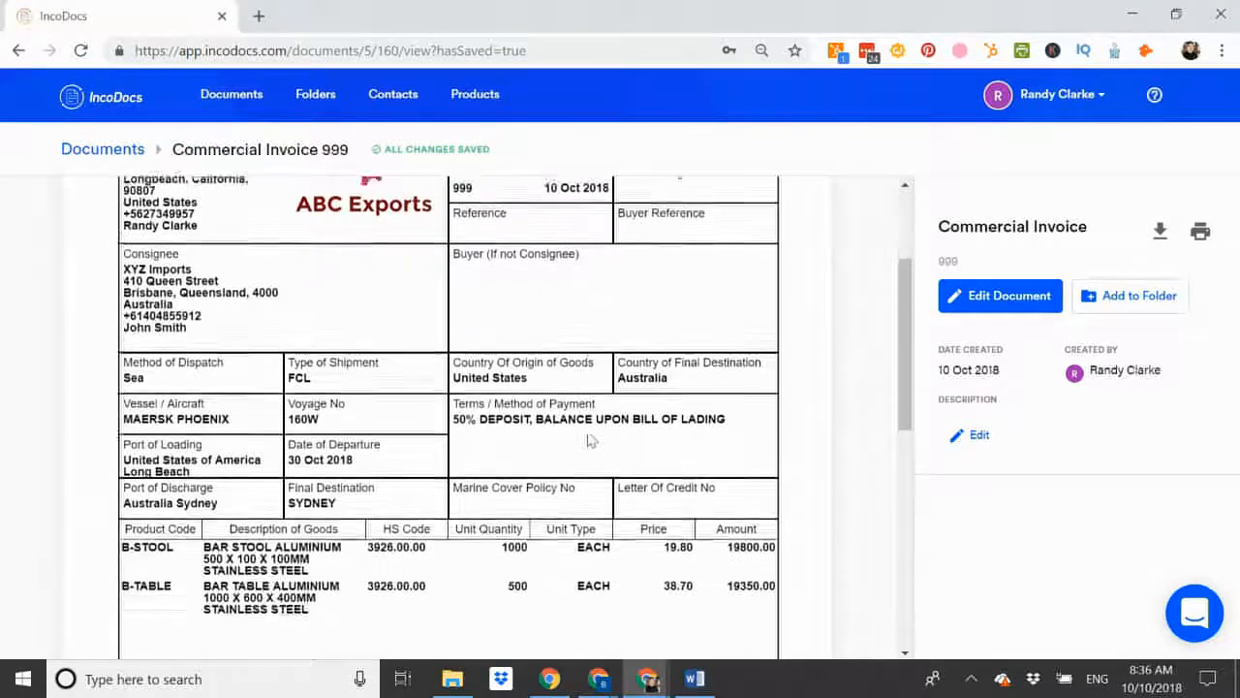
scroll(588, 439, "down", 4)
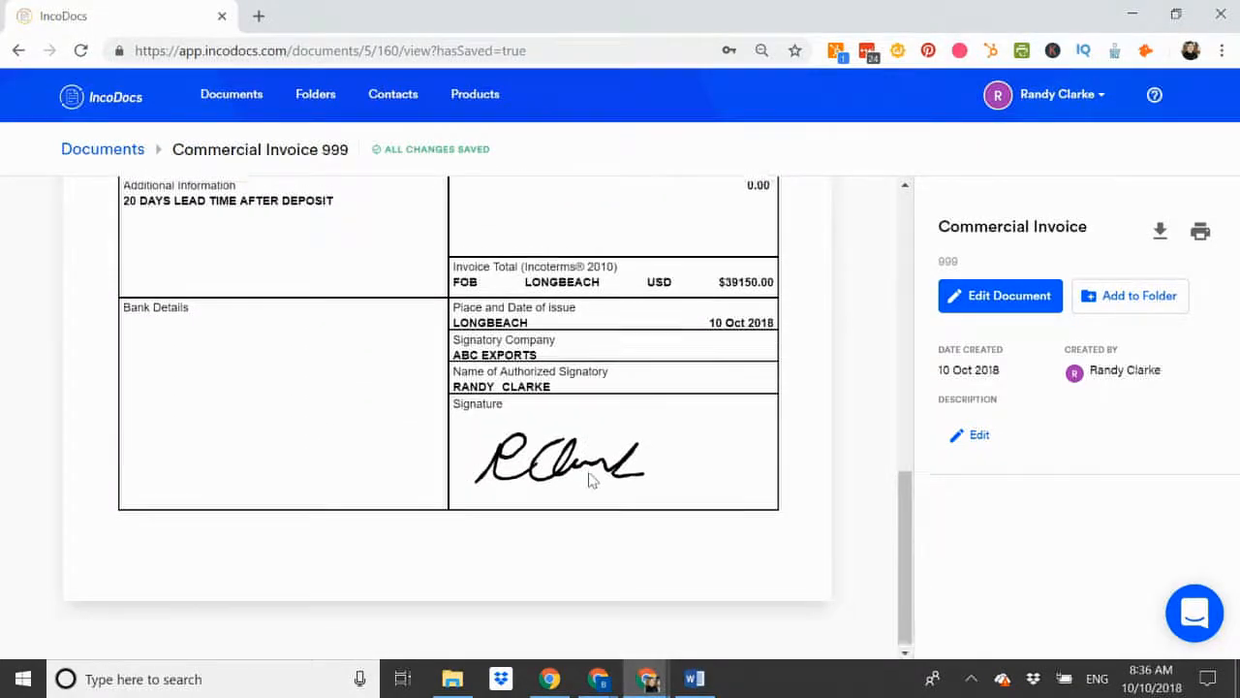
scroll(588, 478, "up", 6)
scroll(590, 478, "up", 2)
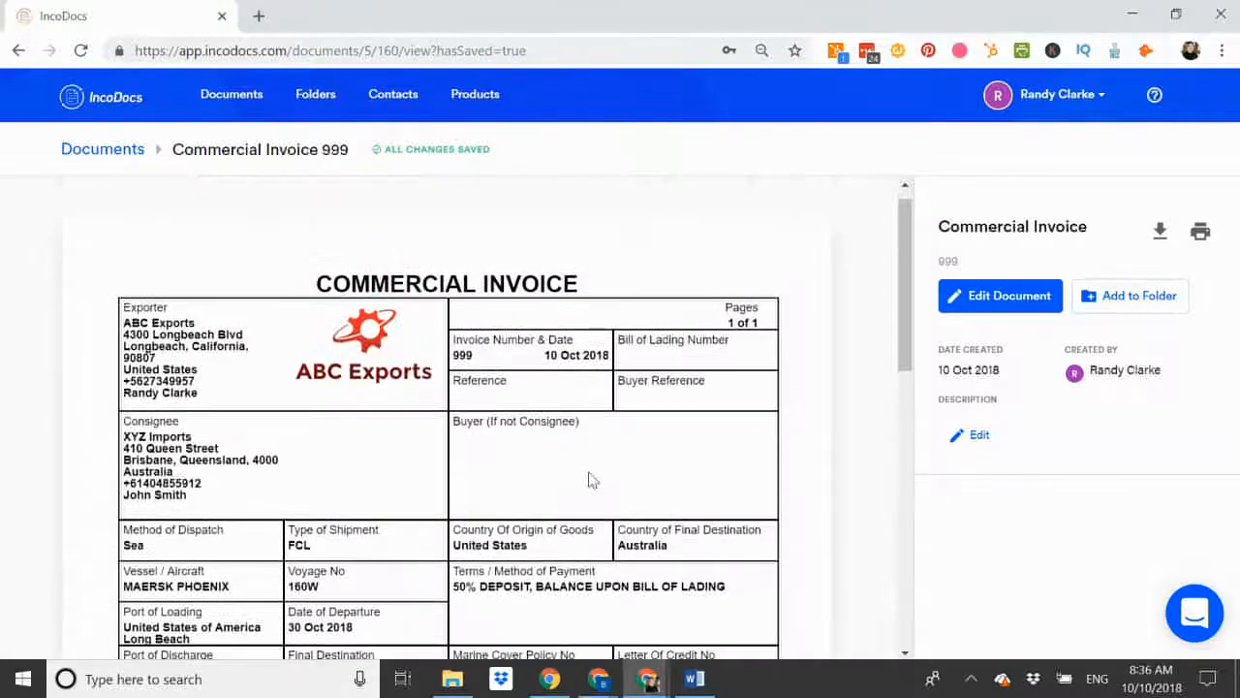